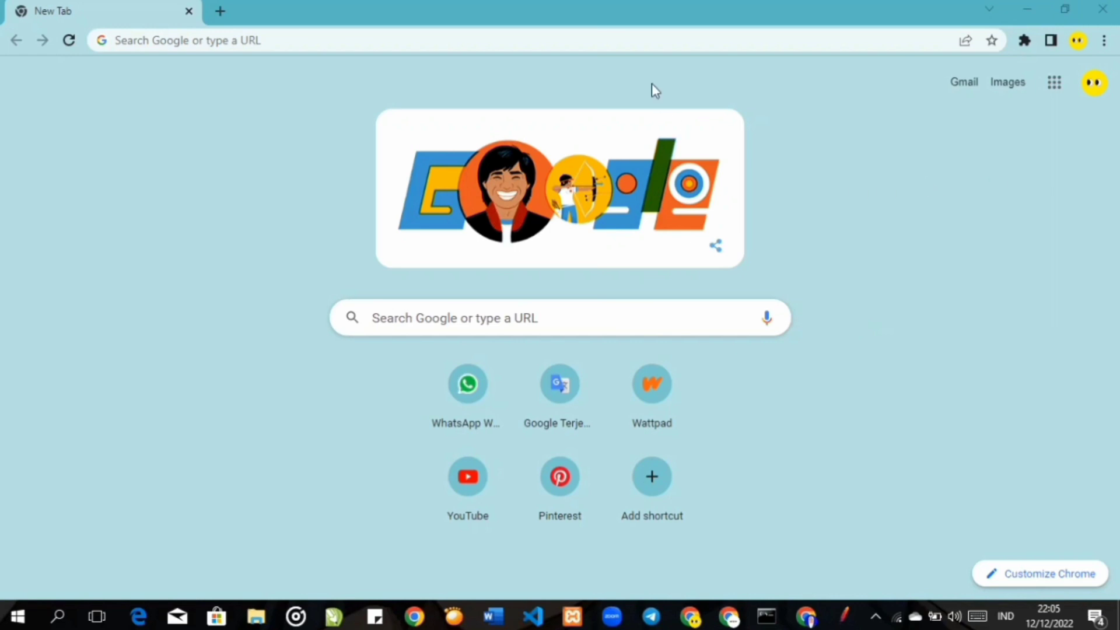
click(520, 39)
text(https://jmeter.apache.org/)
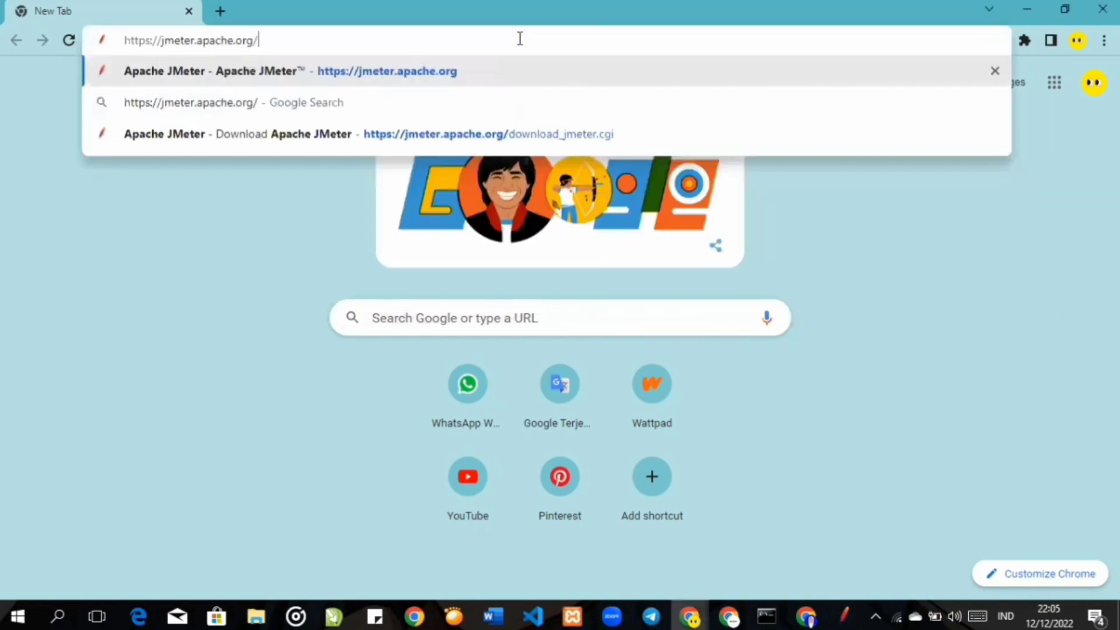
key(Return)
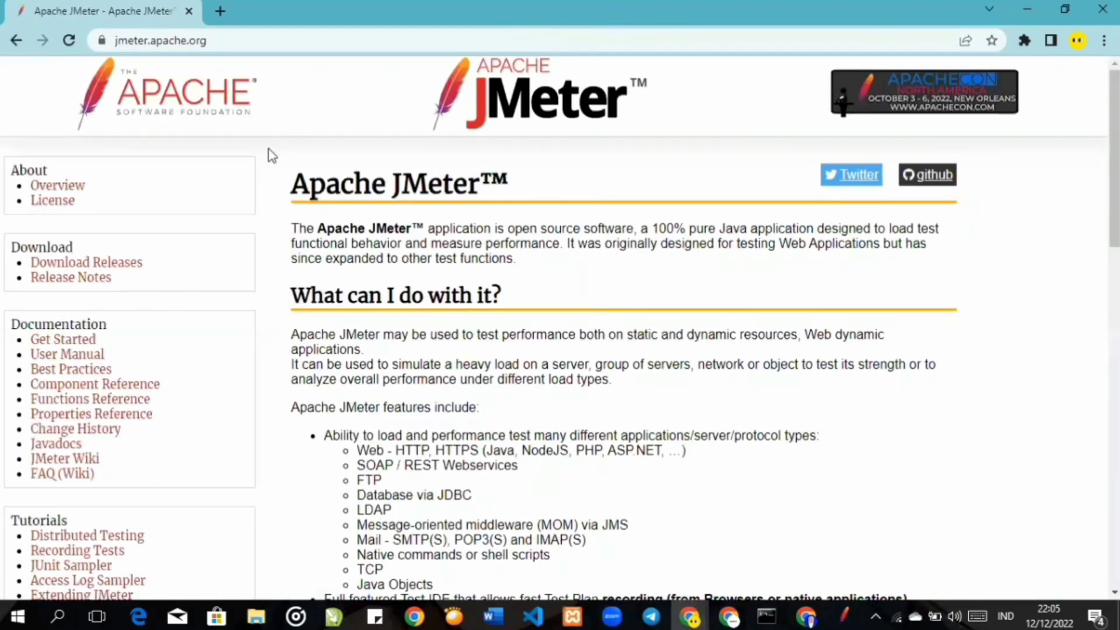
click(92, 264)
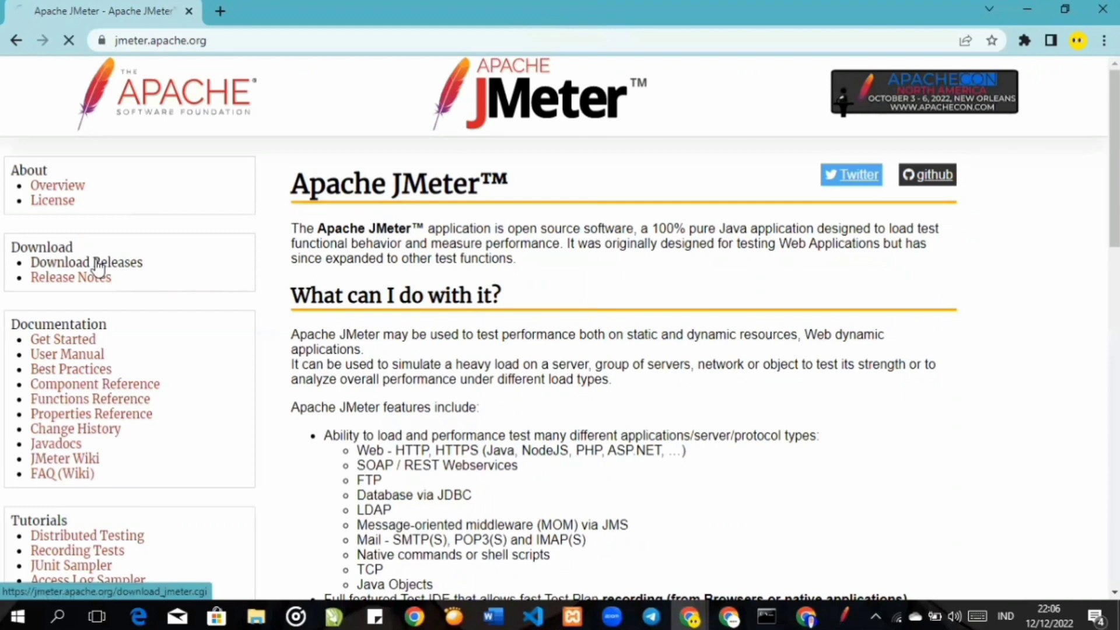
scroll(341, 388, down, 5)
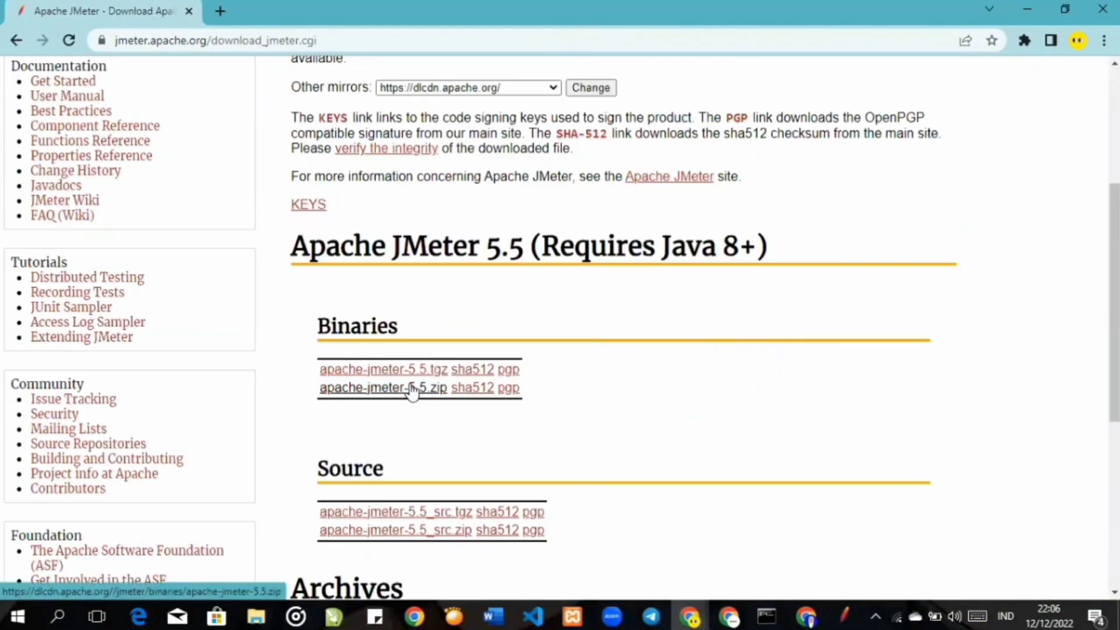
click(361, 391)
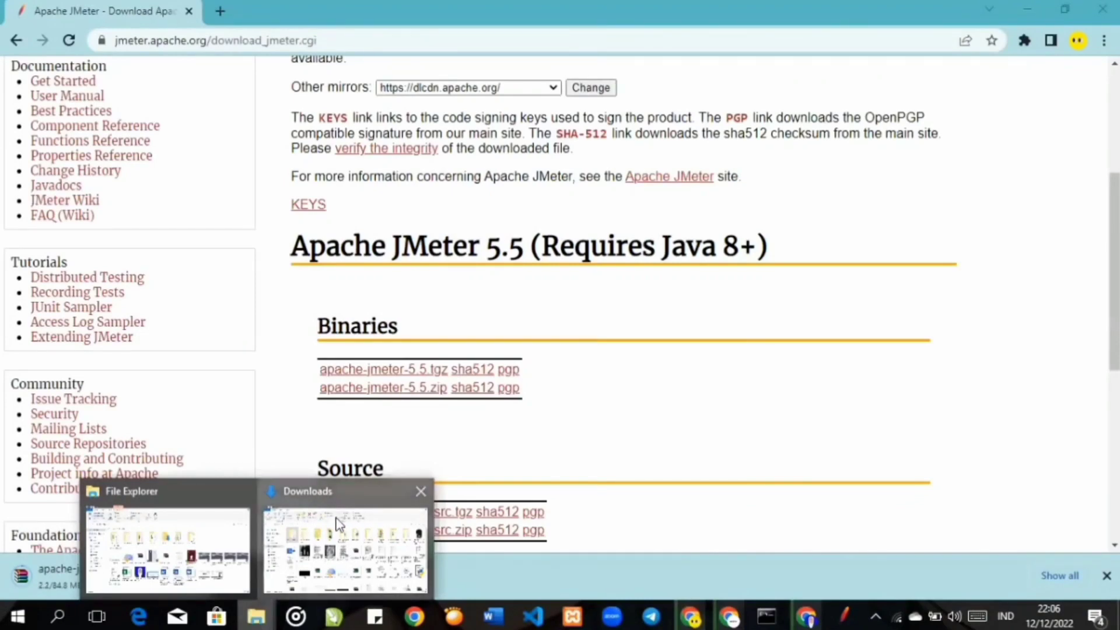
Inspect the contents of the apache-jmeter-5.5 archive in the Downloads folder and close the archive.
click(340, 524)
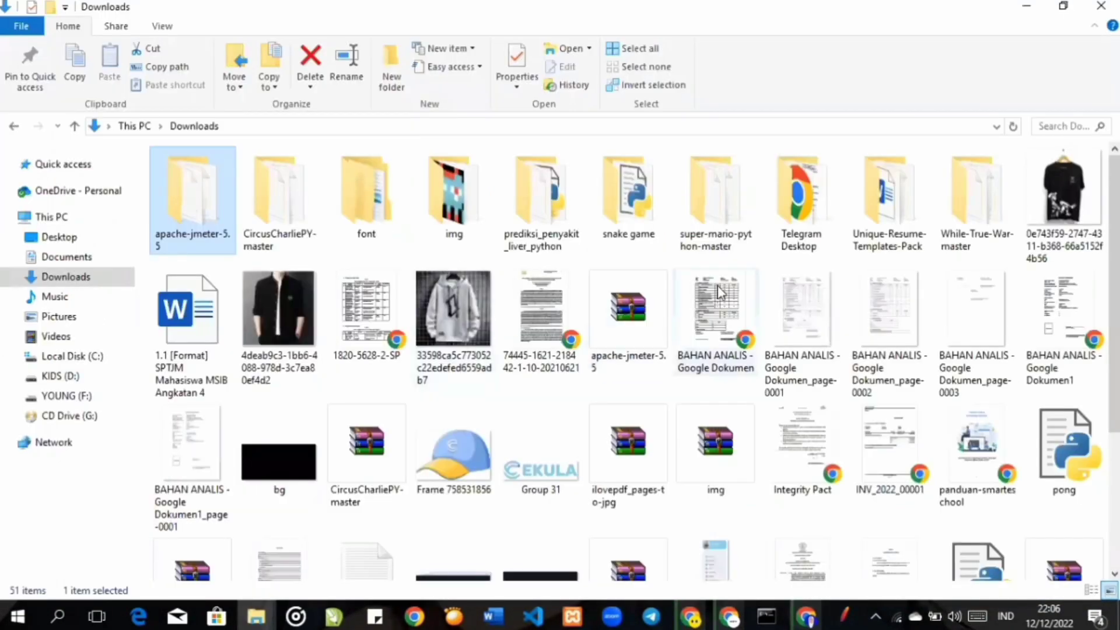
click(628, 314)
double_click(627, 314)
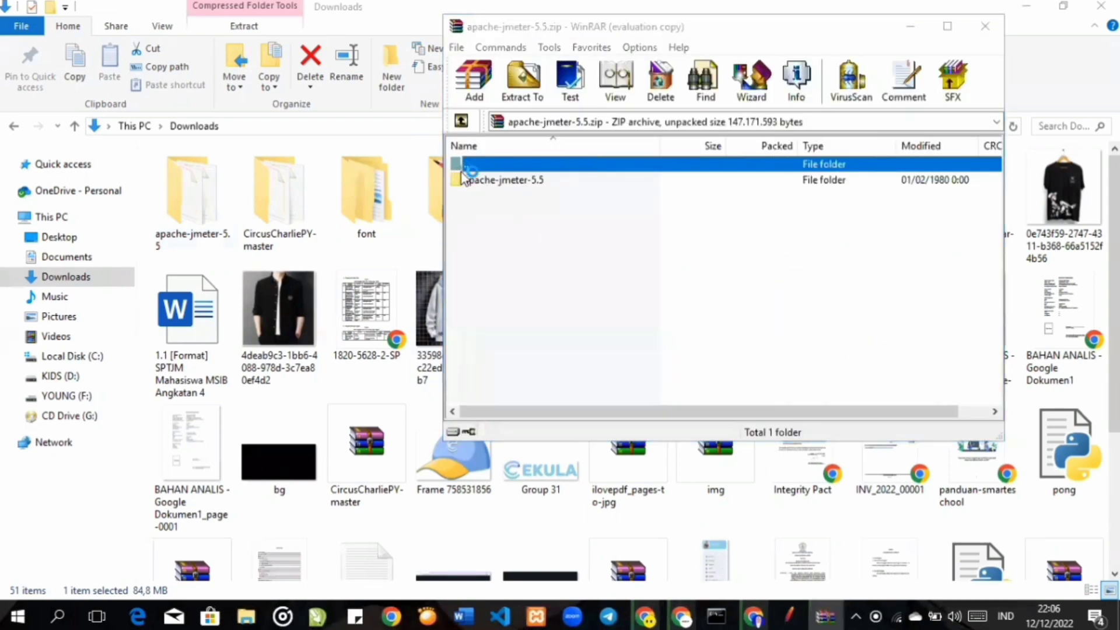
click(833, 54)
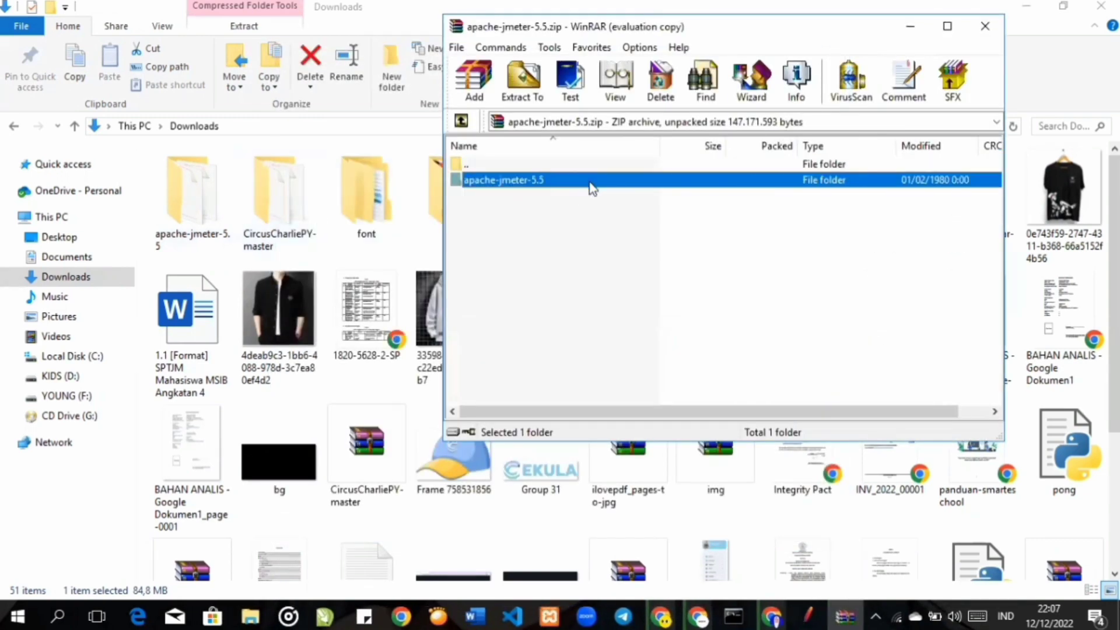
click(985, 27)
Launch JMeter with the jmeter Windows batch file in the bin folder of the extracted apache-jmeter-5.5 folder.
double_click(204, 196)
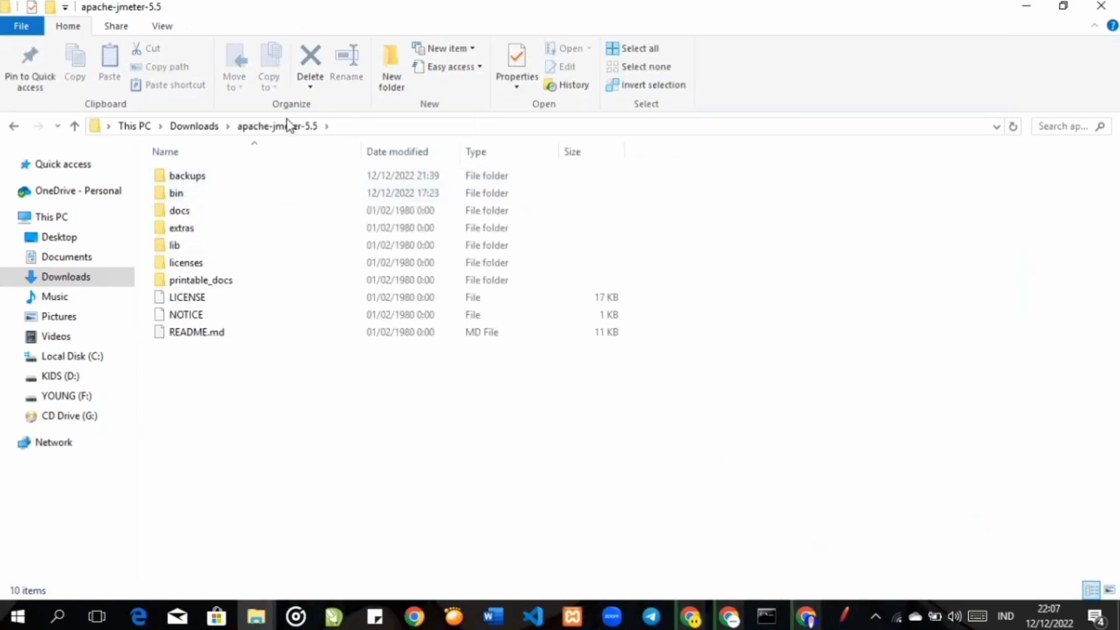
double_click(195, 193)
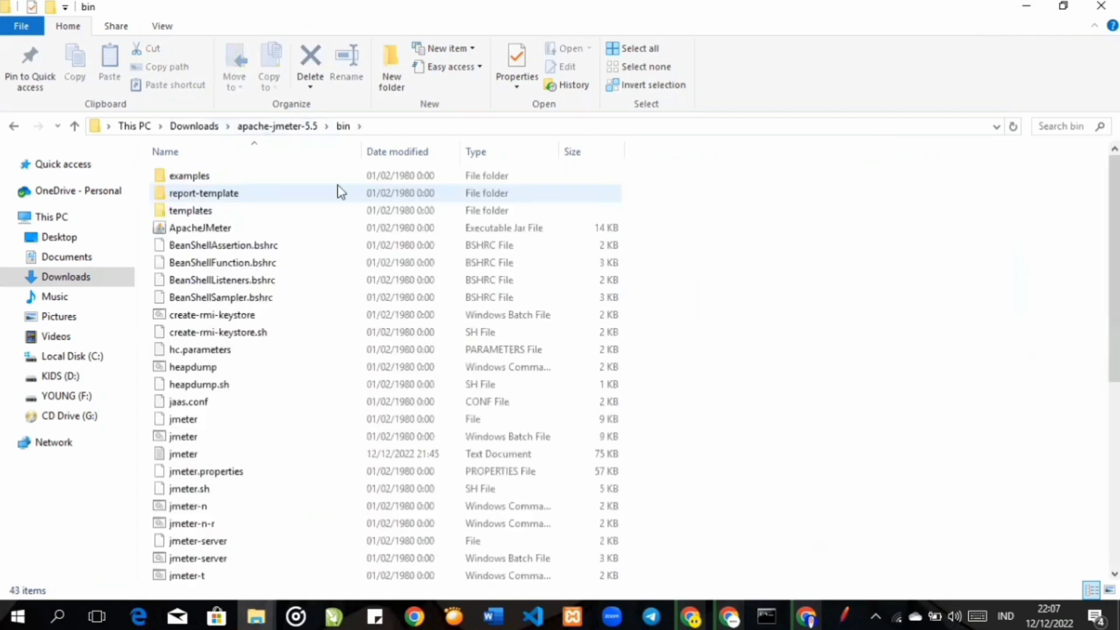
click(195, 437)
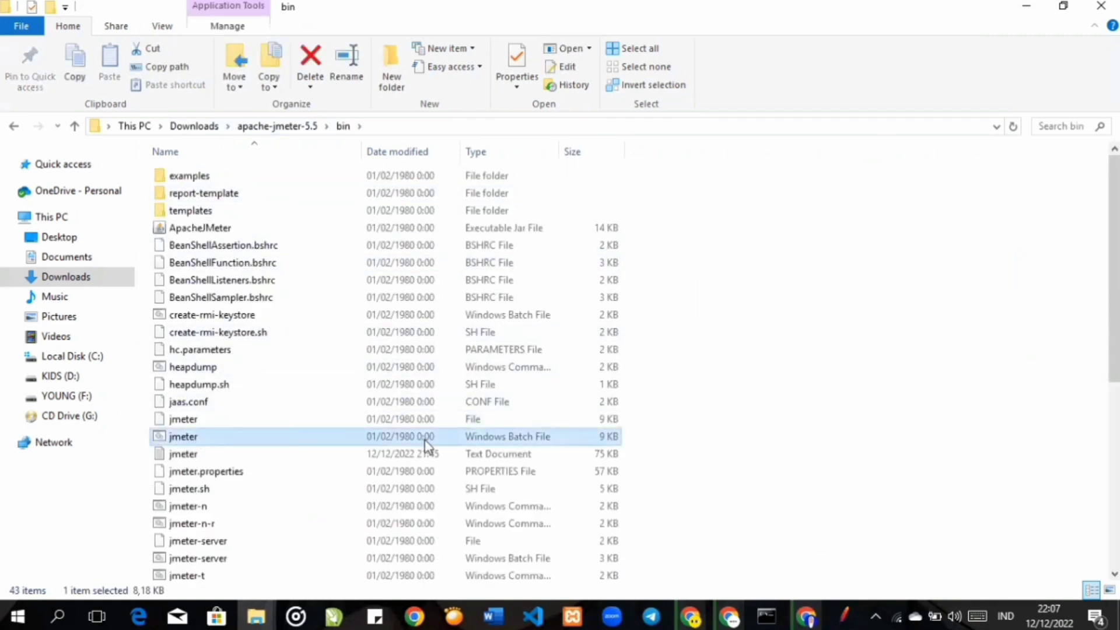
double_click(236, 434)
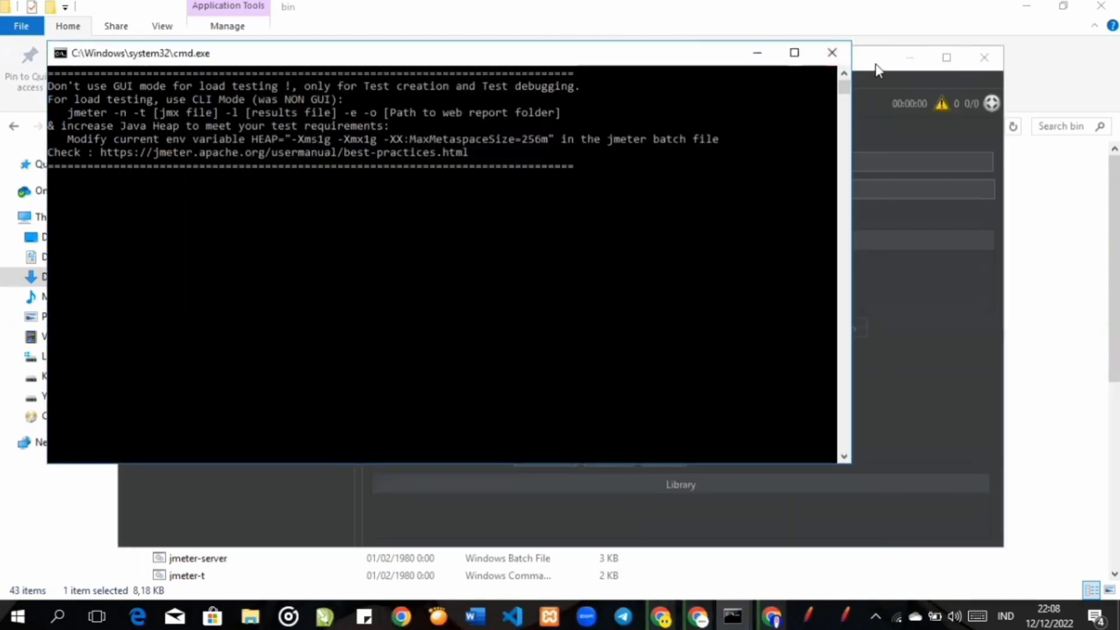
click(875, 66)
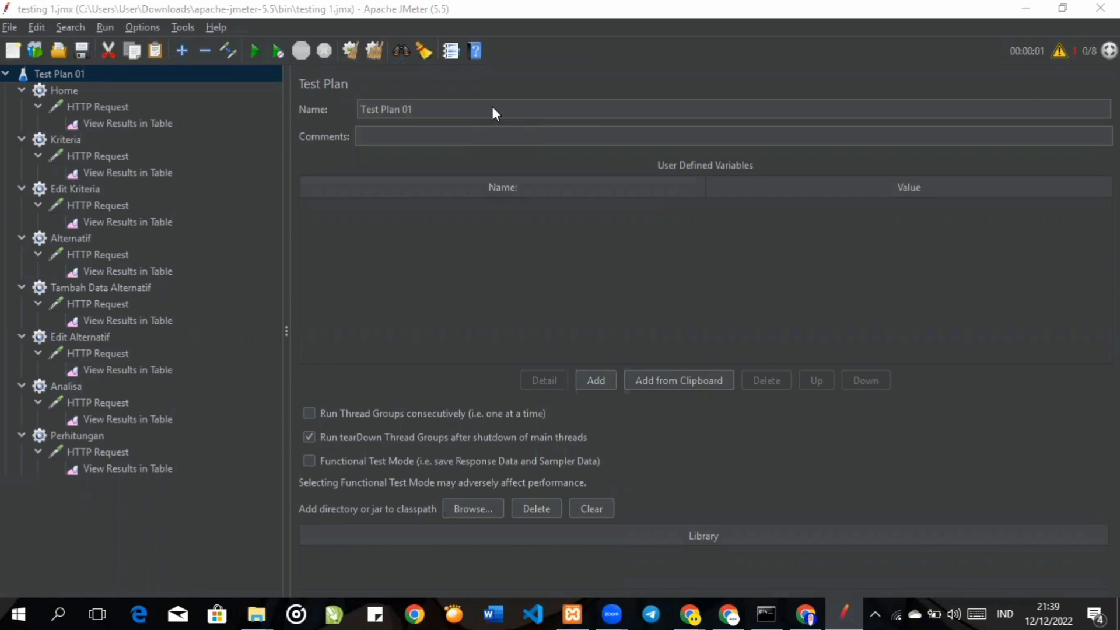
Rename the test plan as "Test Plan SPK Calon Mustahiq".
click(137, 72)
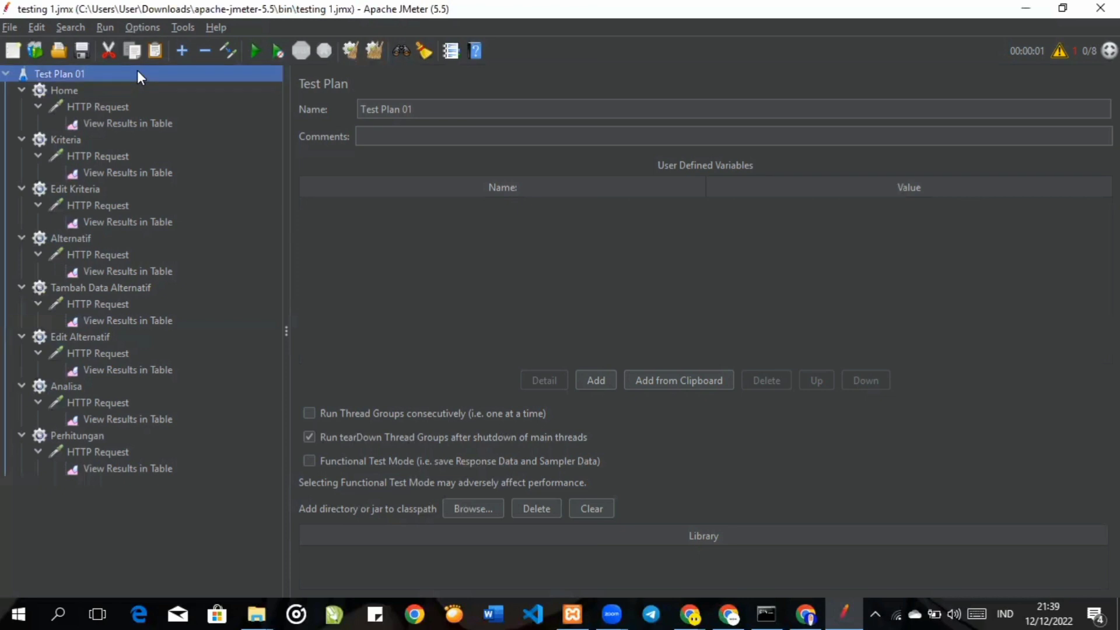
click(442, 109)
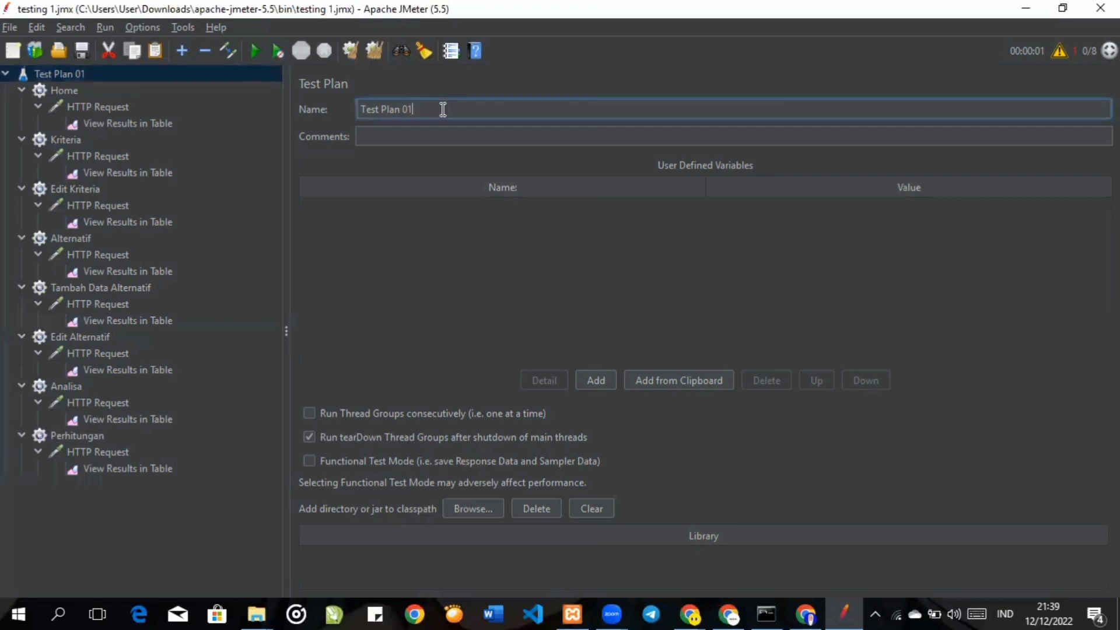
key(BackSpace)
key(BackSpace)
text(SPK Calon Mustahiq)
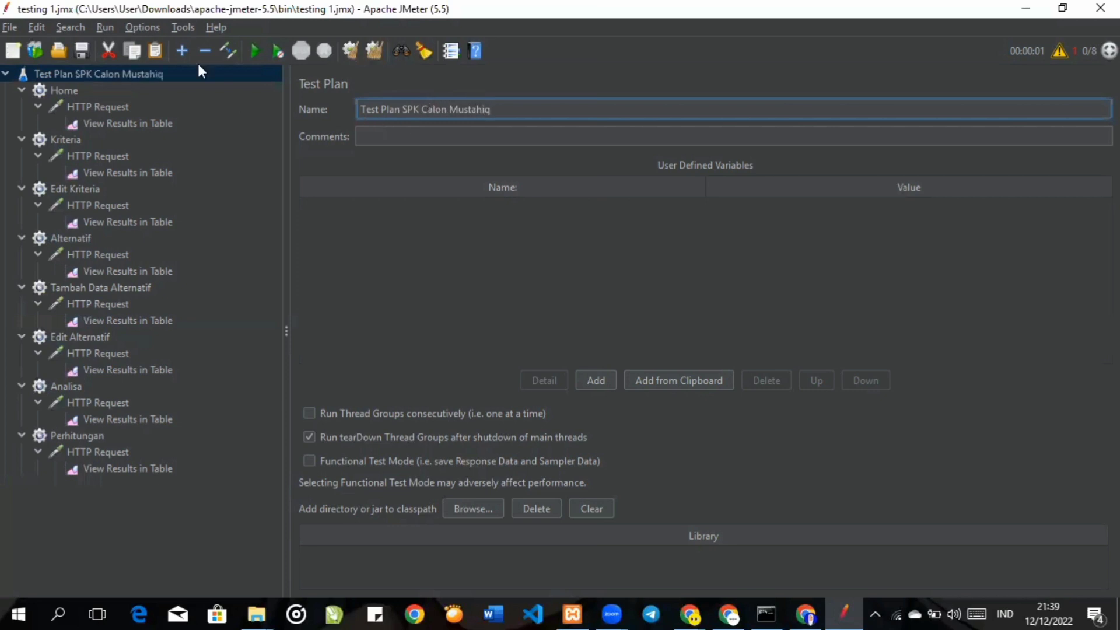
right_click(186, 73)
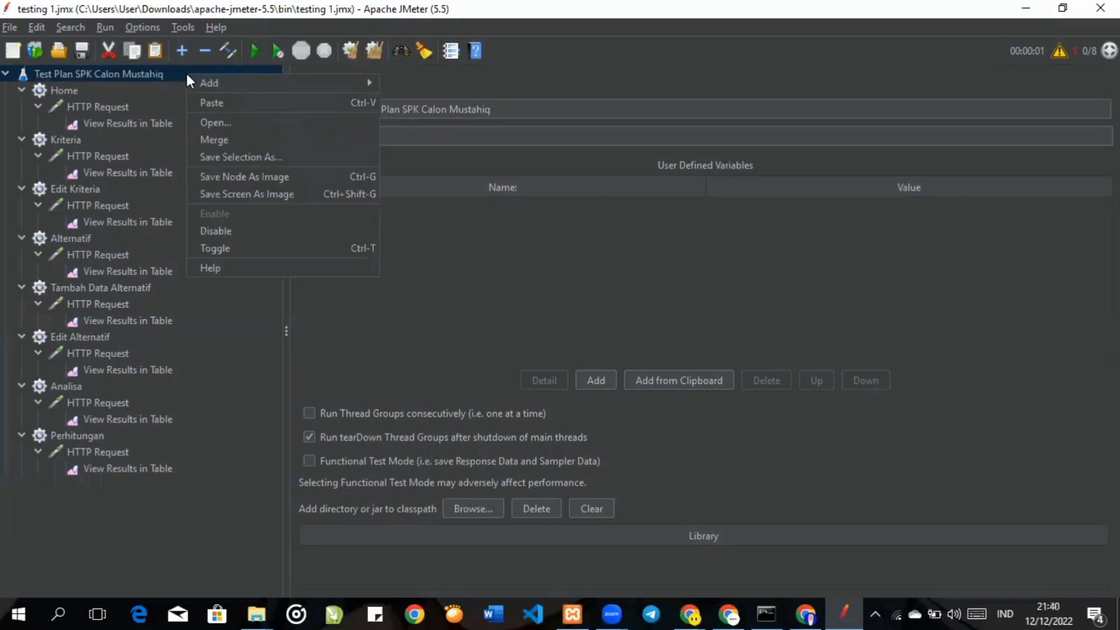
mouse_move(211, 86)
mouse_move(454, 79)
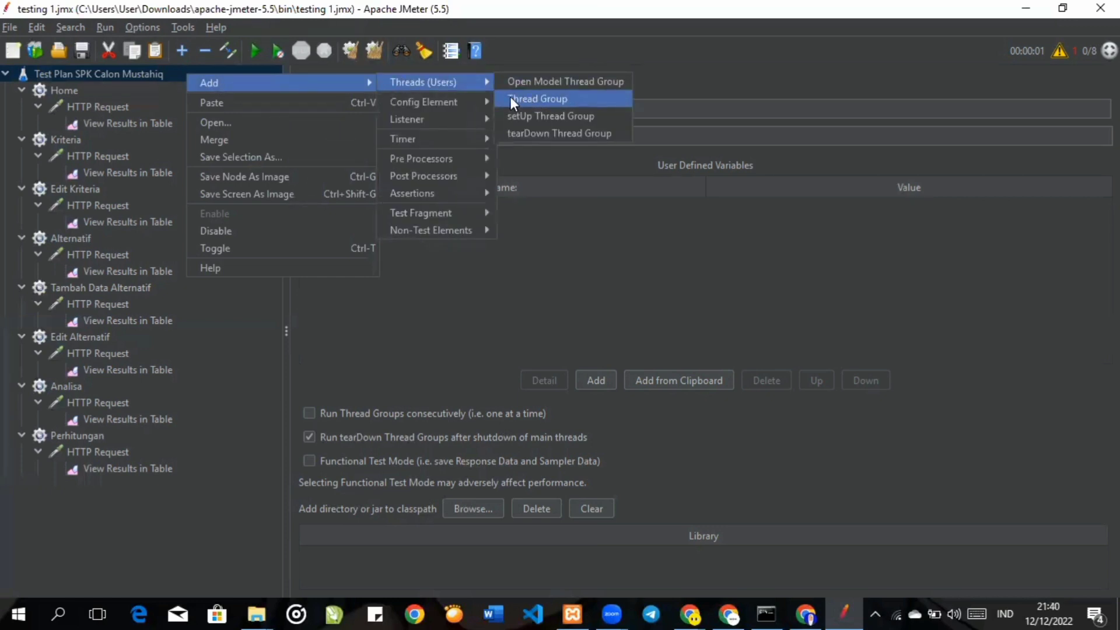
Review the Home thread group's number of threads, ramp-up period and loop count.
click(76, 90)
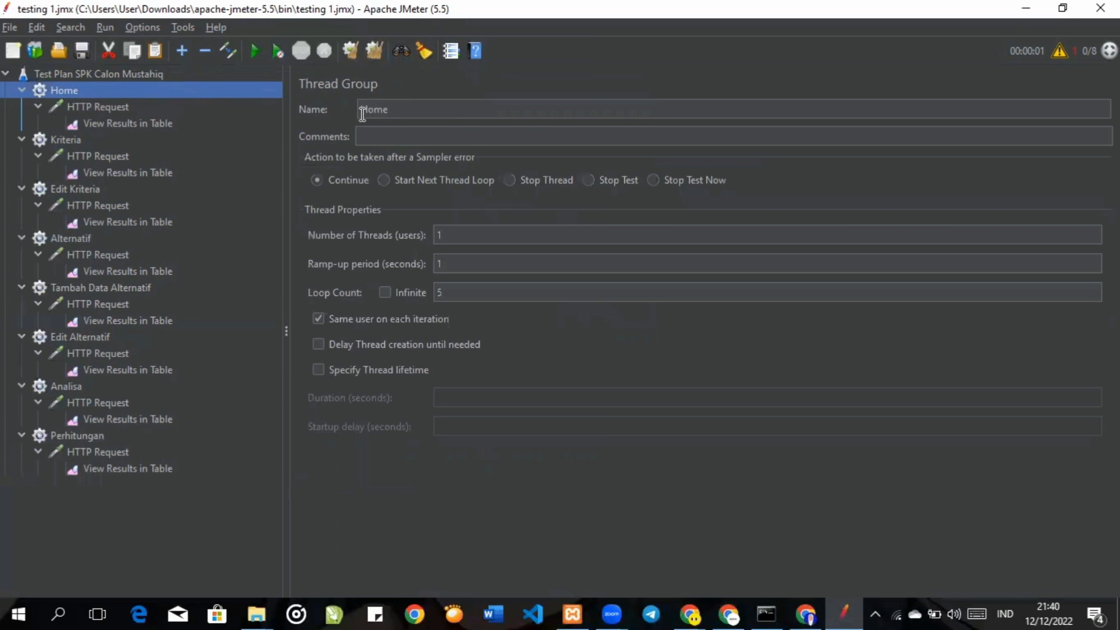
click(461, 233)
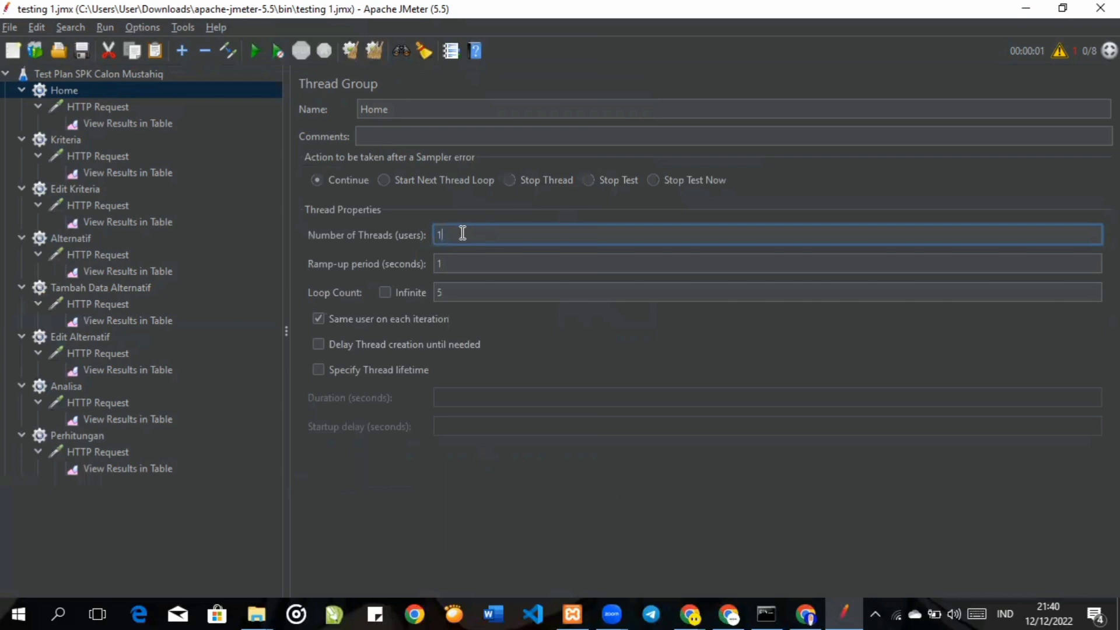
click(456, 264)
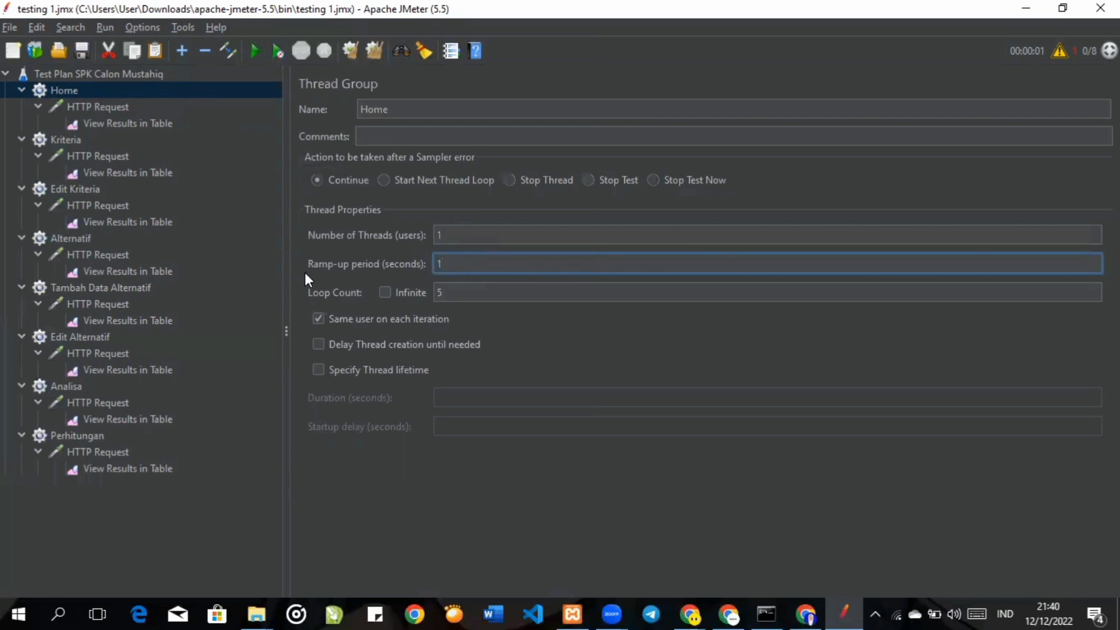
click(466, 293)
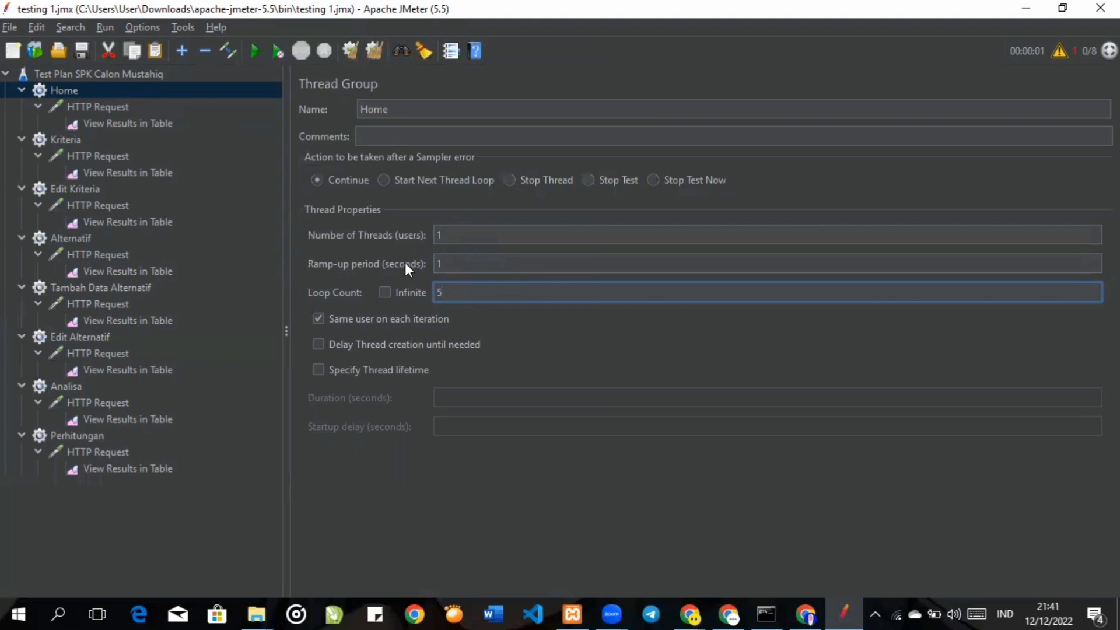
right_click(177, 90)
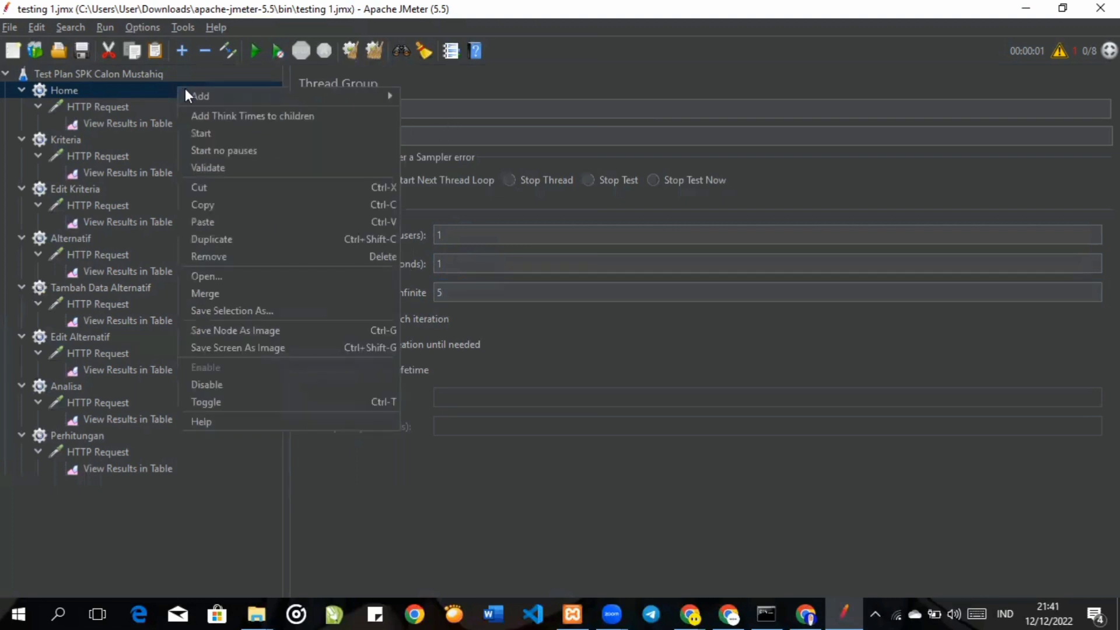
mouse_move(197, 96)
mouse_move(489, 86)
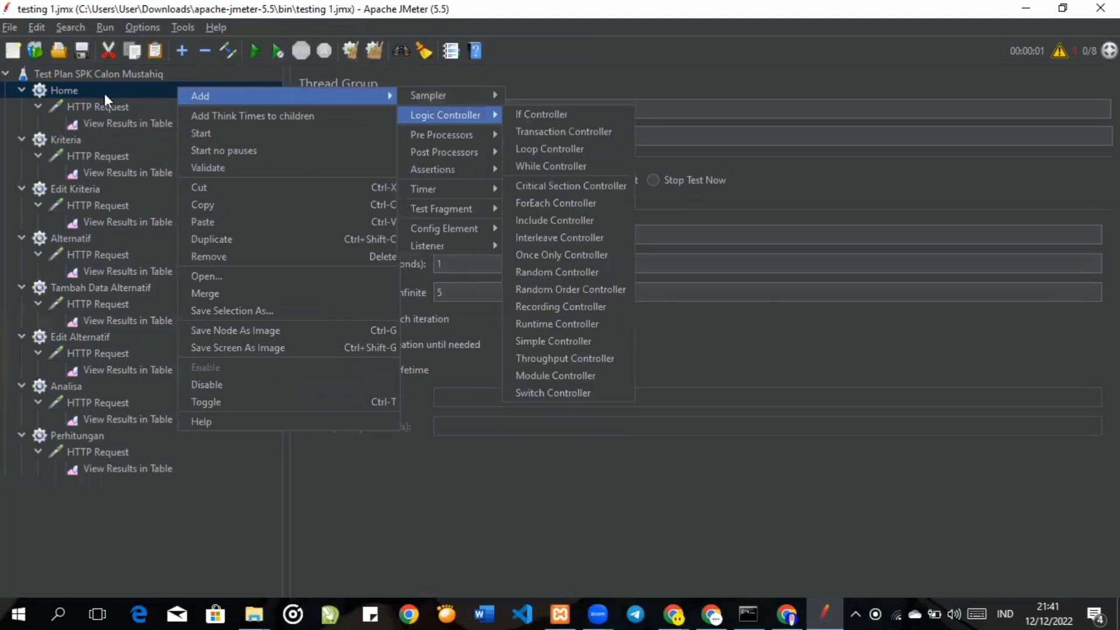
Review the protocol, server, port, GET method and path of the Home thread group's HTTP Request.
click(129, 106)
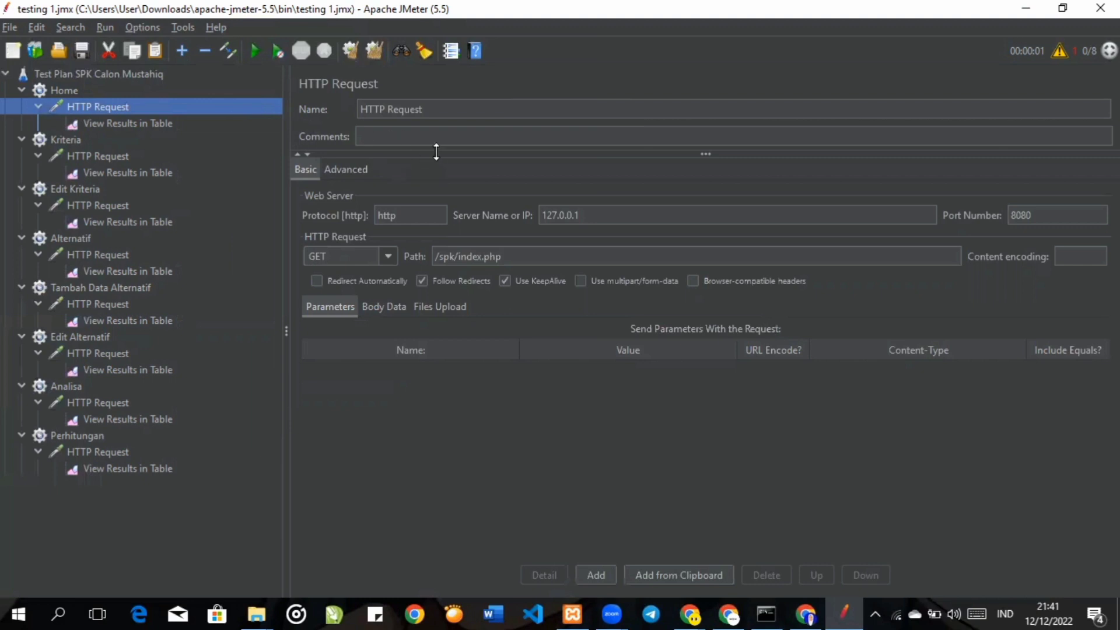
click(395, 210)
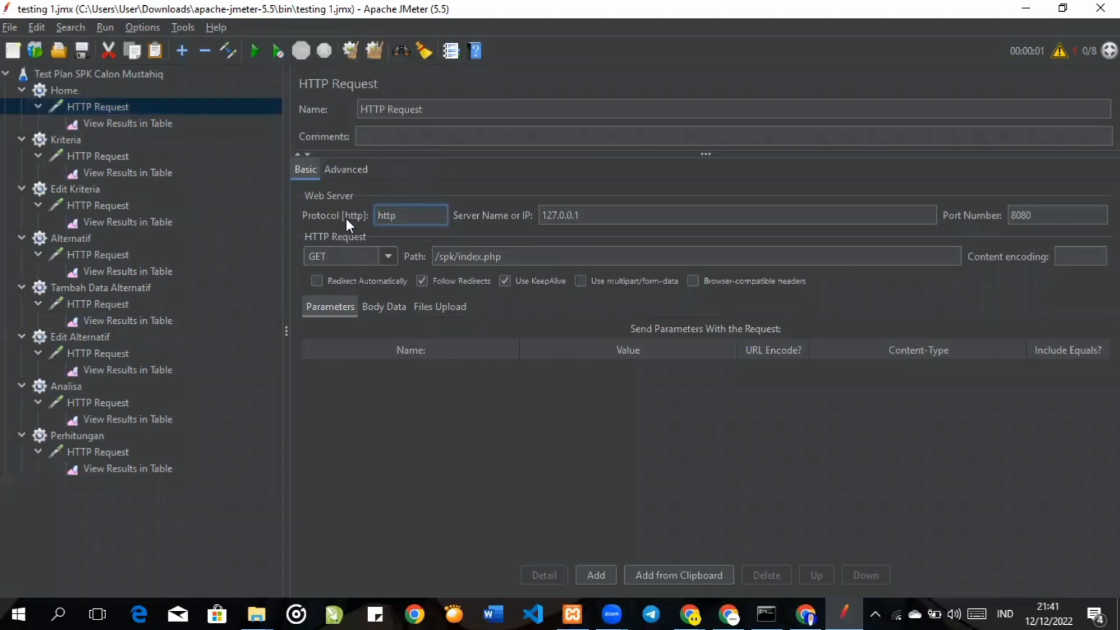
click(601, 216)
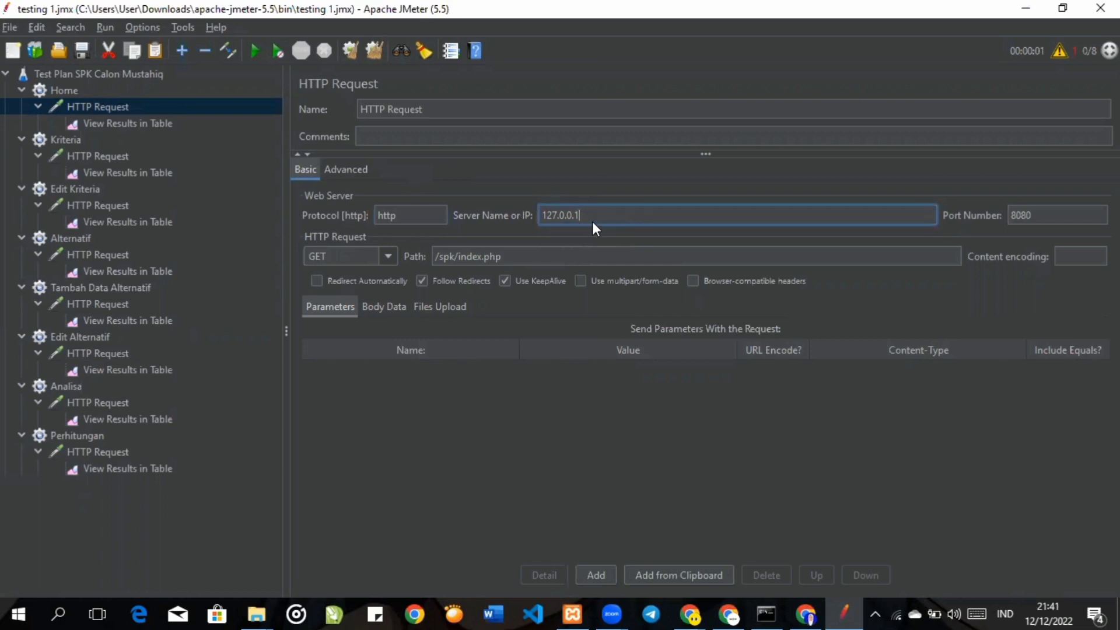
click(1058, 216)
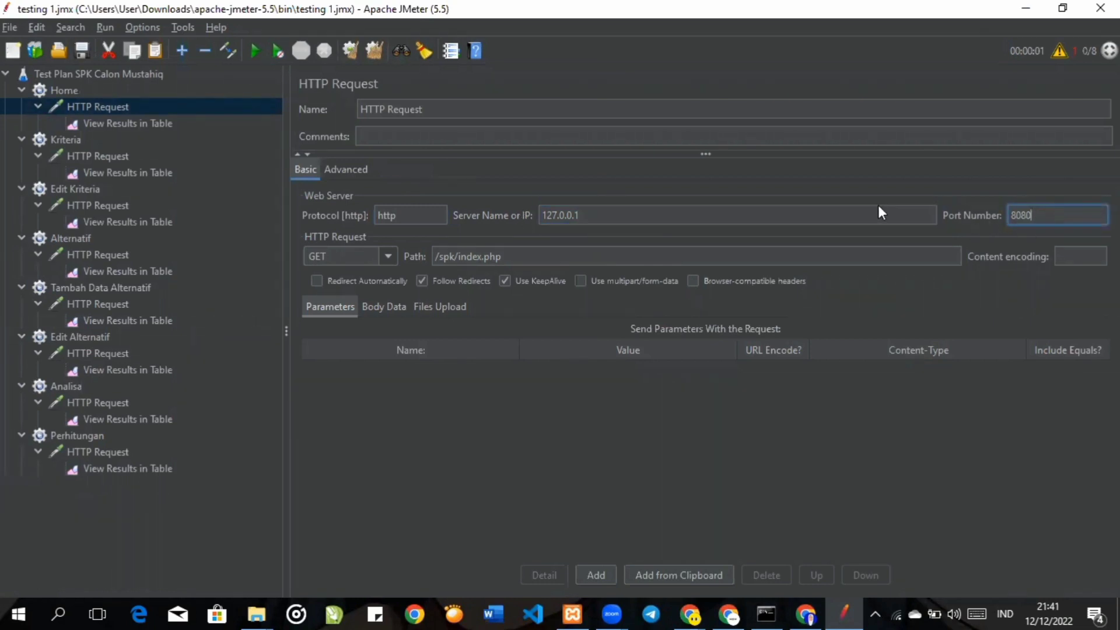
click(388, 257)
click(364, 272)
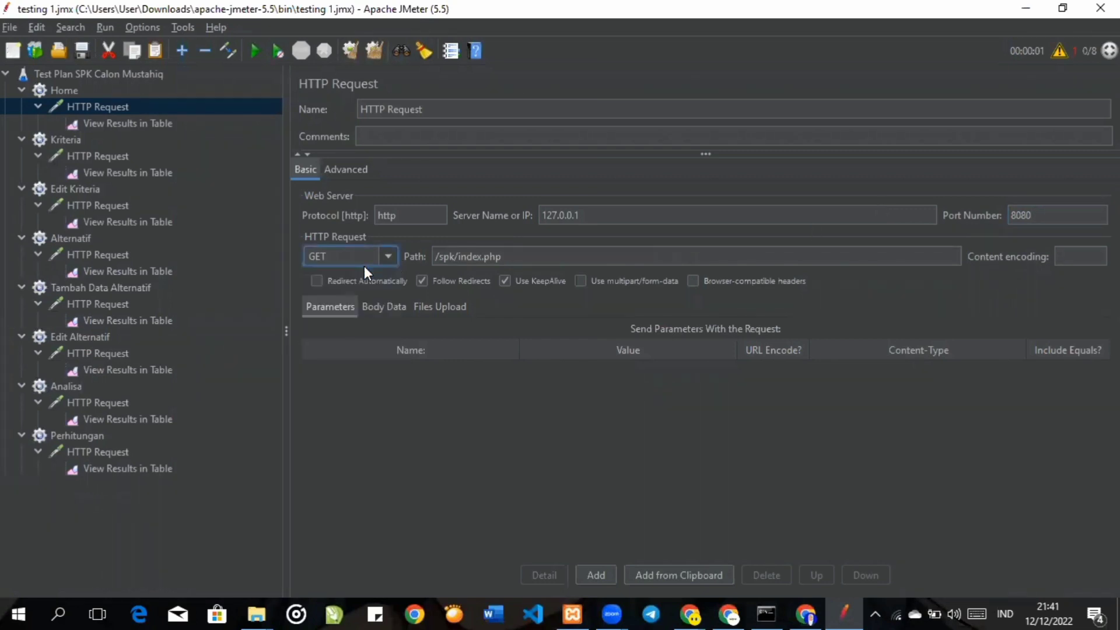
click(517, 257)
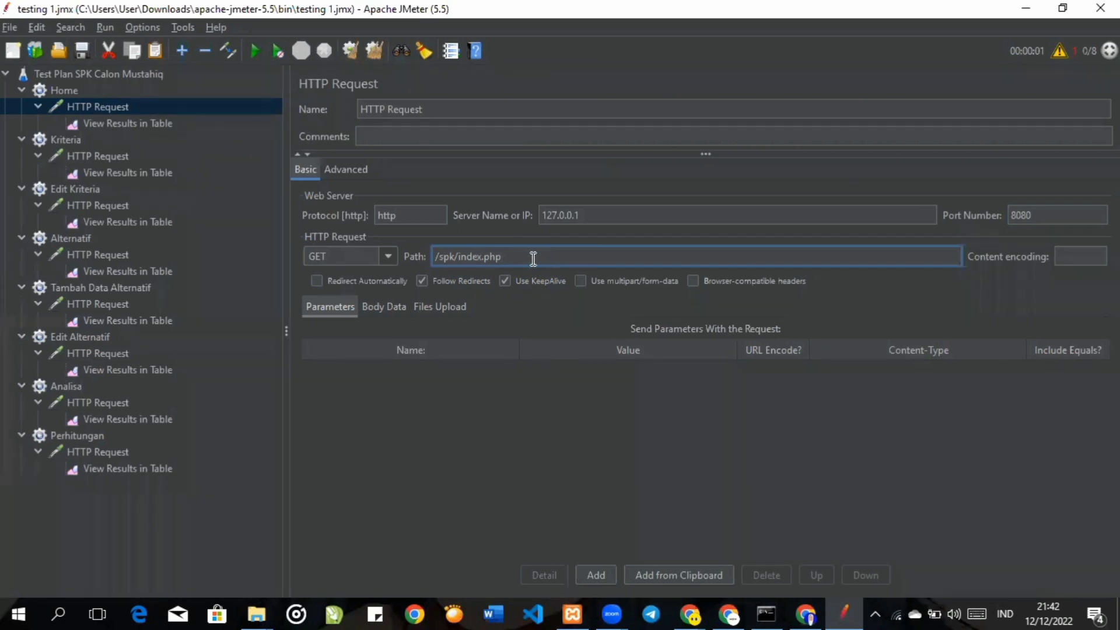
Switch to the SPK WP ZAKAT site in Chrome and examine the IP, port and path in its Home page address.
key(alt+Tab)
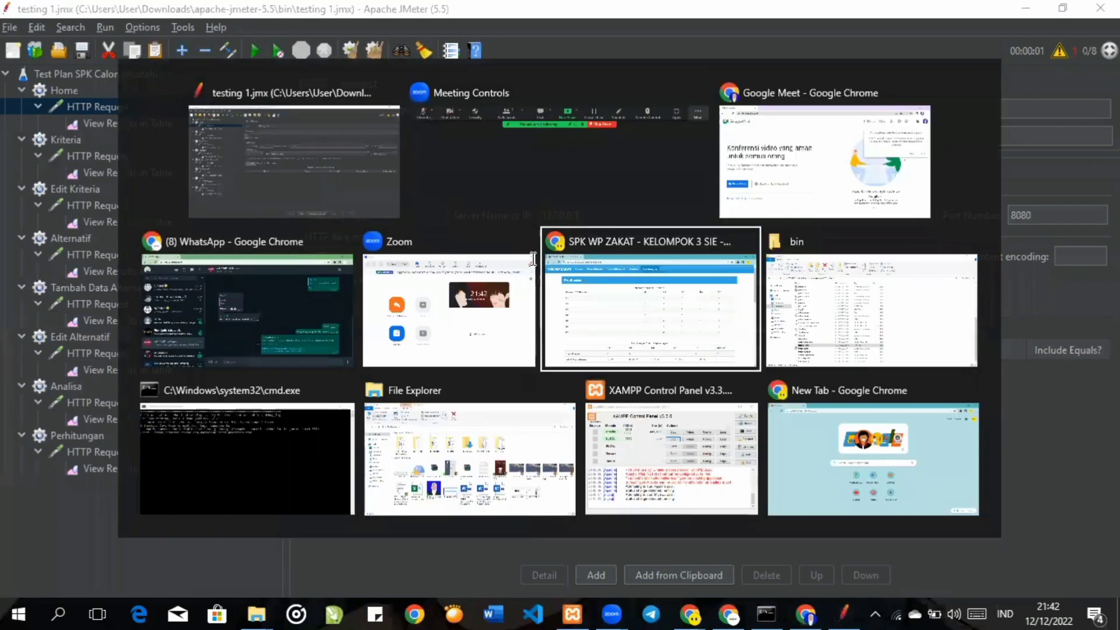
click(174, 81)
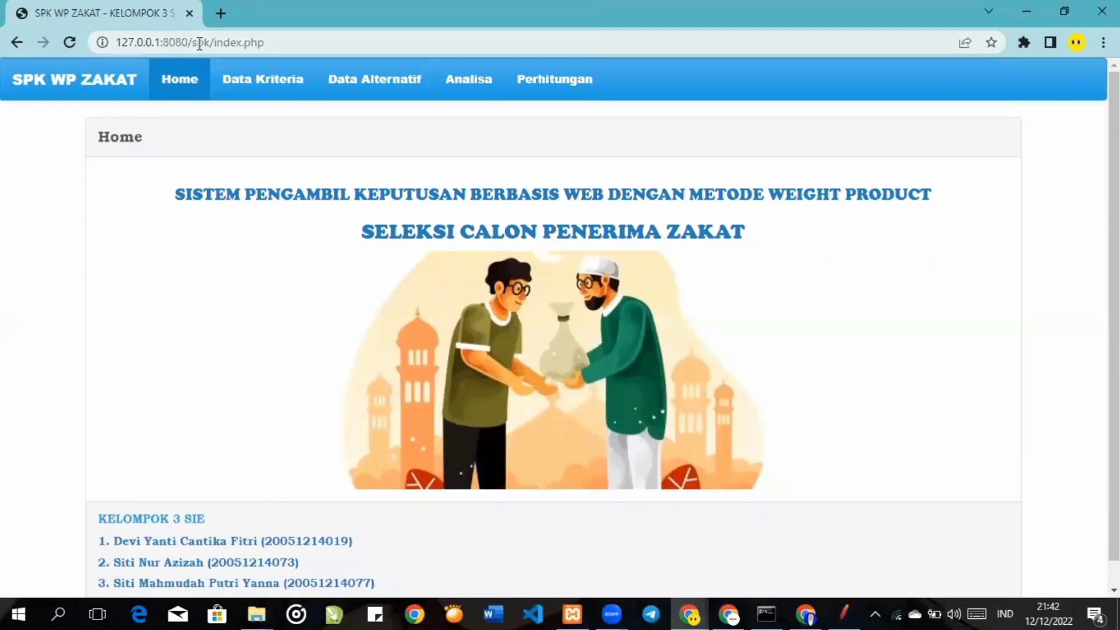
drag(267, 44, 183, 53)
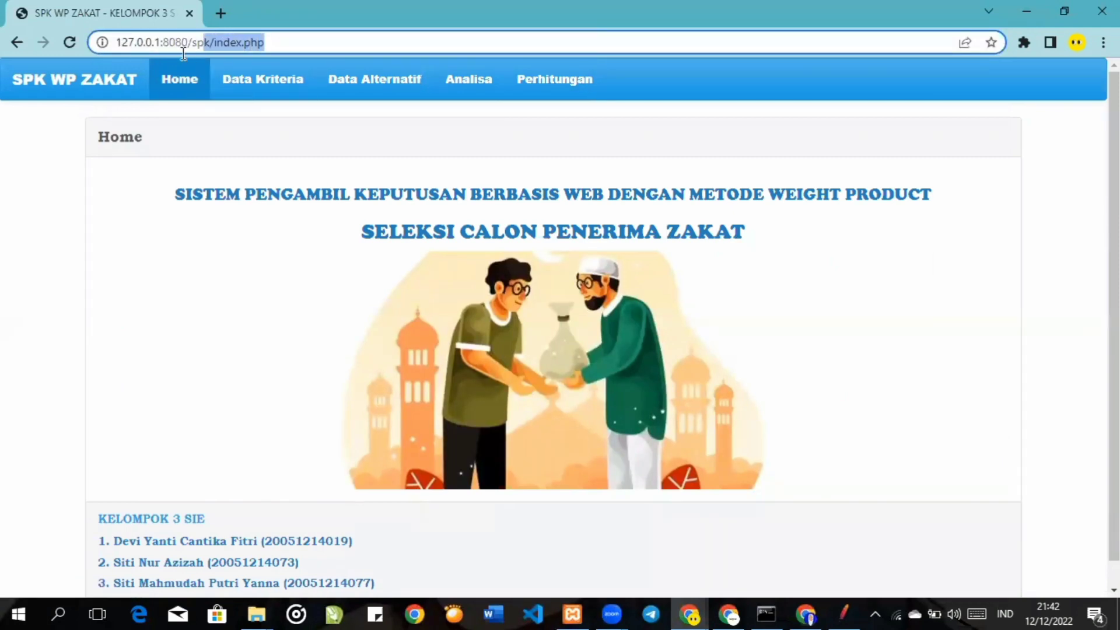
key(Right)
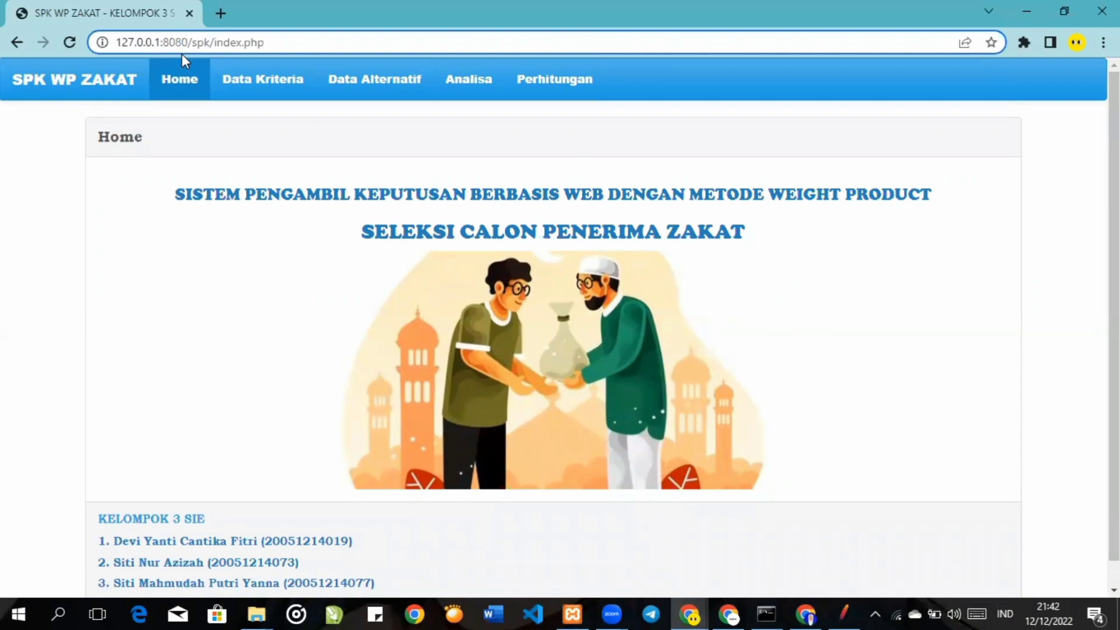
double_click(121, 44)
double_click(176, 43)
drag(263, 43, 188, 50)
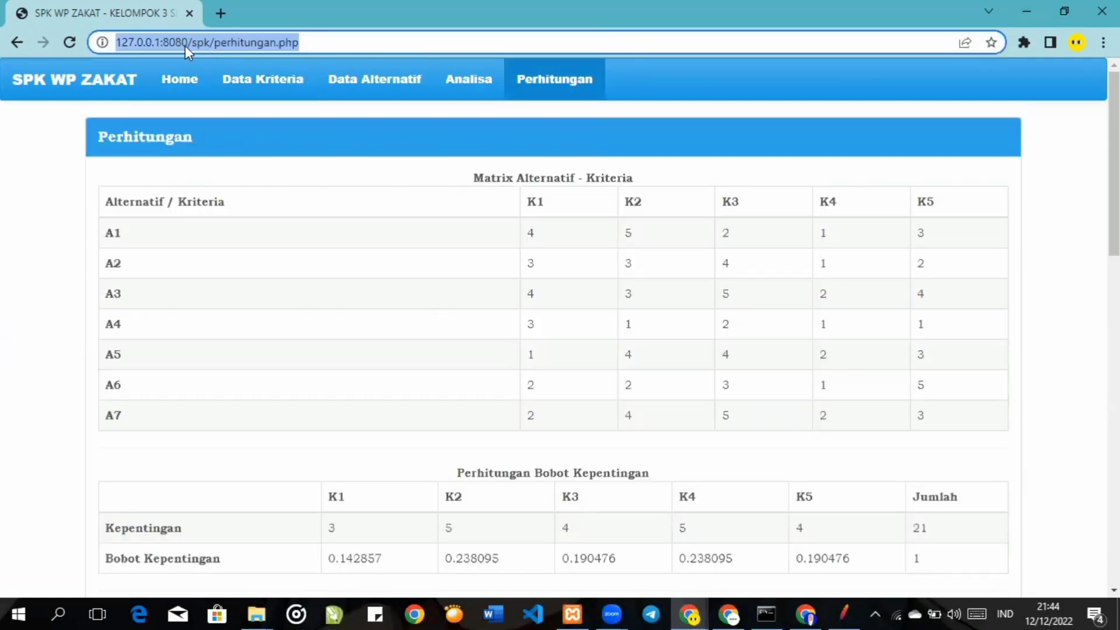
Switch back to JMeter and look up the listeners that can be added to the Home group's HTTP Request.
key(alt+Tab)
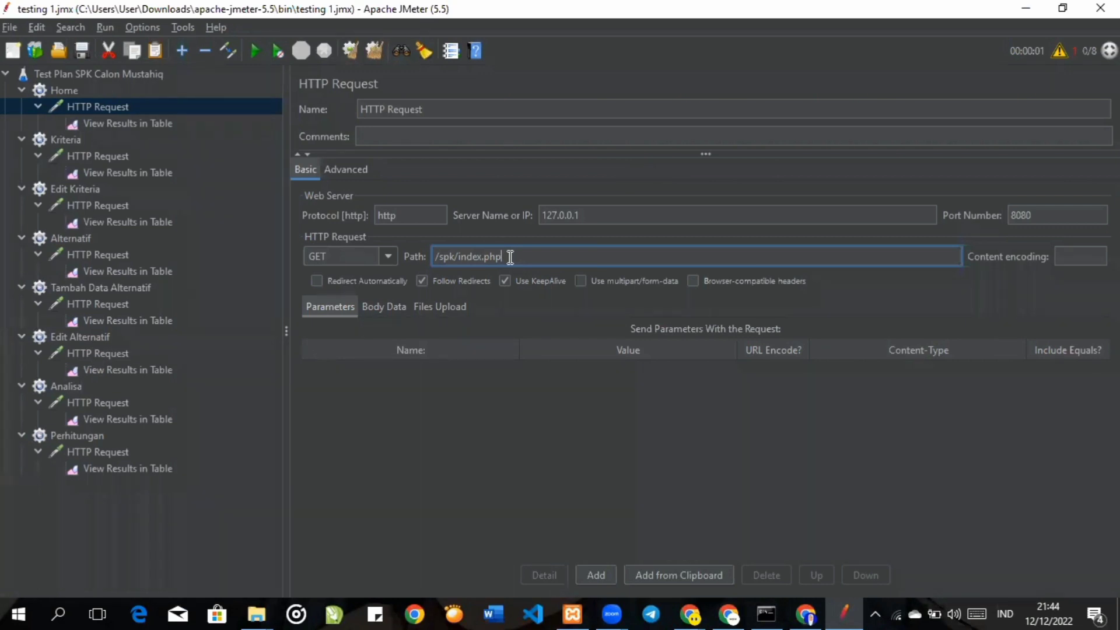
click(135, 103)
right_click(135, 102)
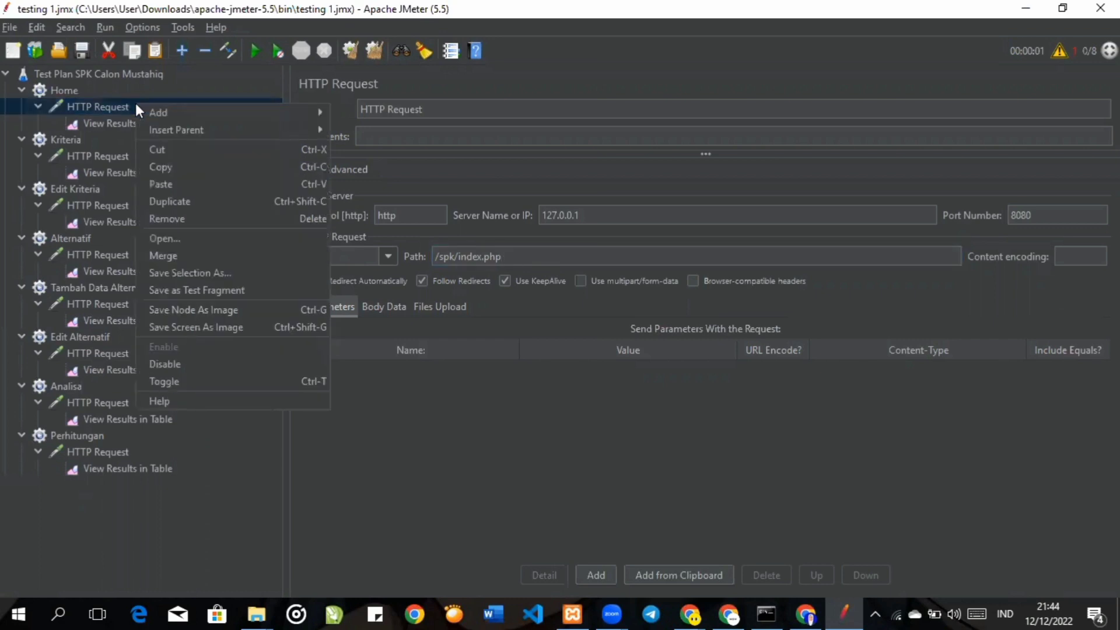
mouse_move(310, 111)
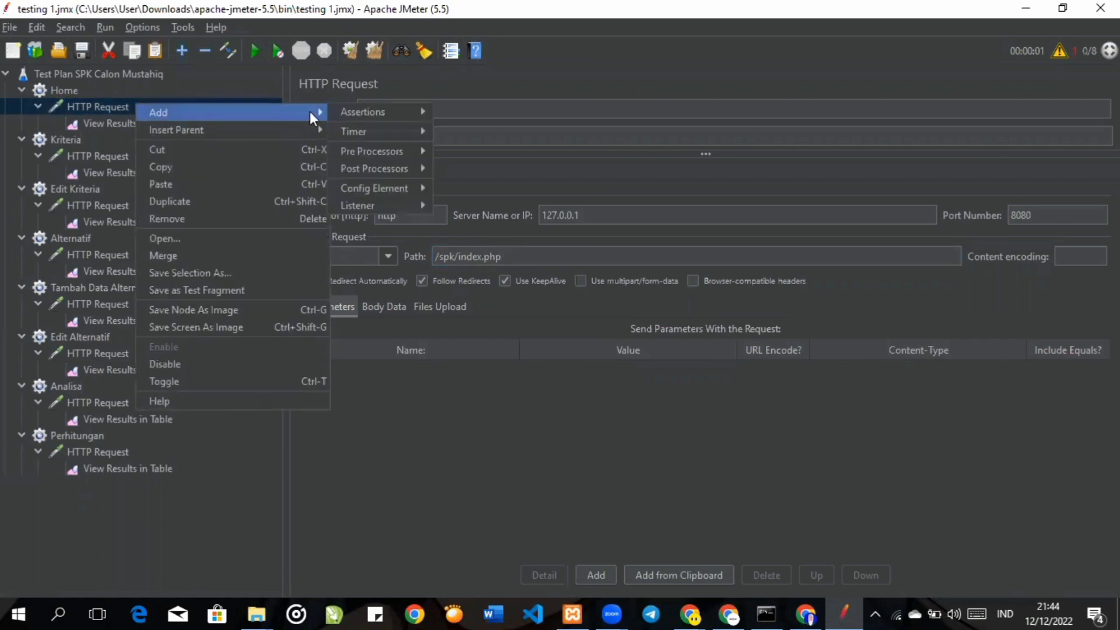
mouse_move(374, 203)
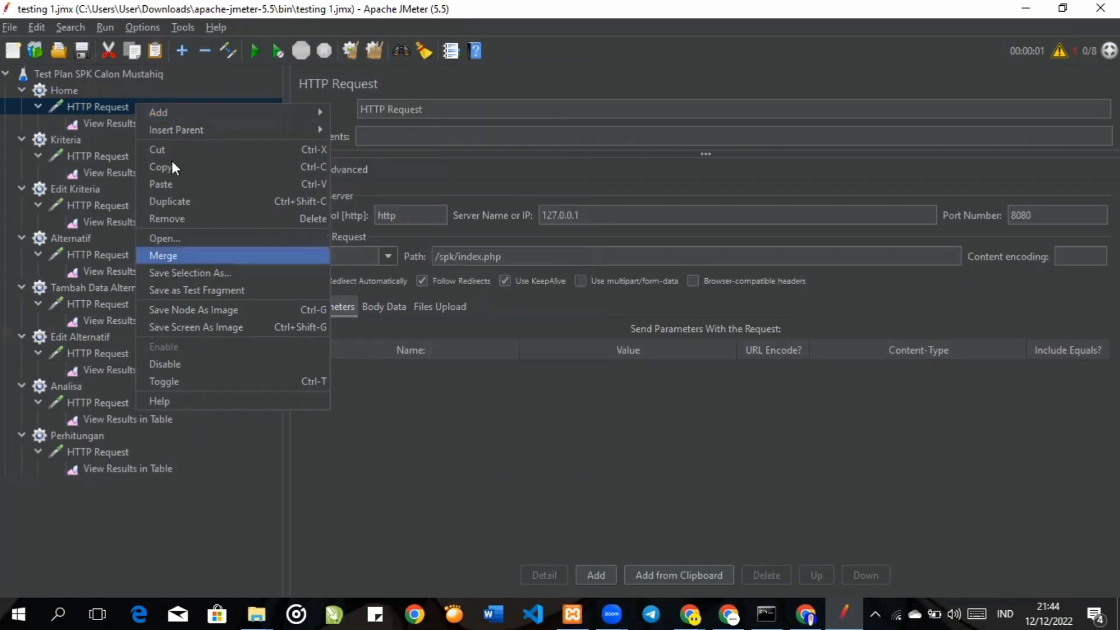
Open the Home group's View Results in Table listener and run the test plan.
click(99, 126)
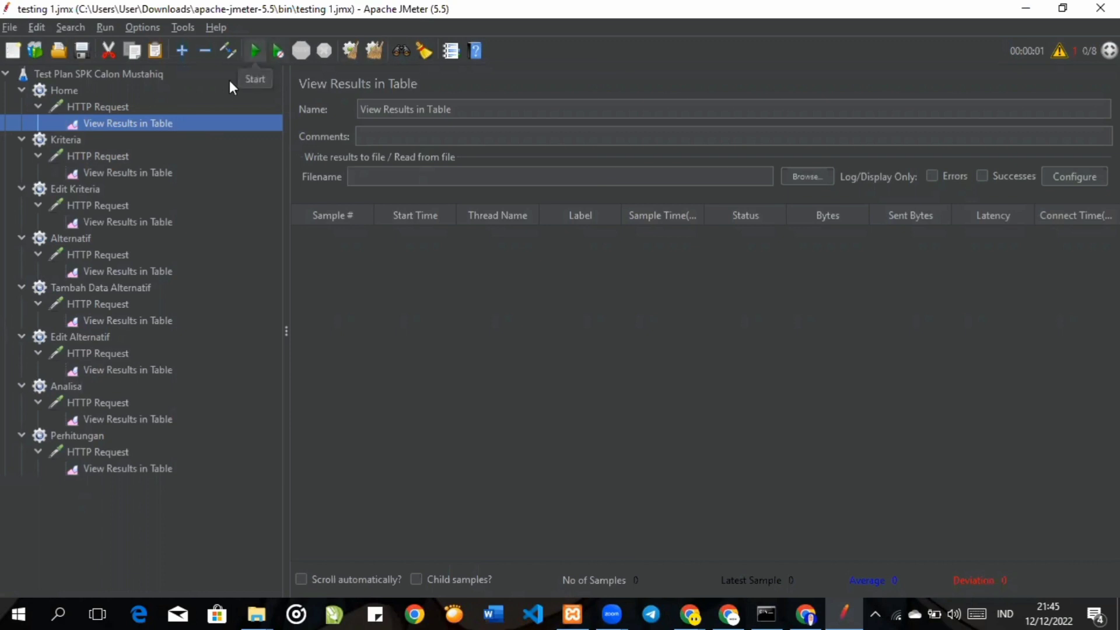
key(ctrl+r)
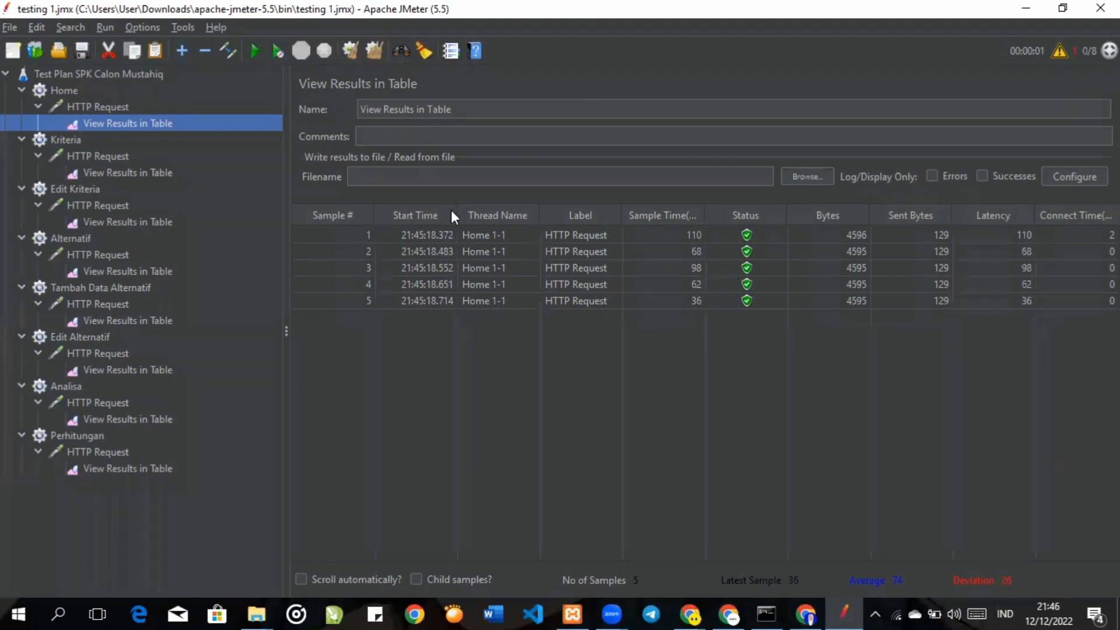
Review the Kriteria thread group's settings and HTTP Request path, and examine its sample results in the table.
click(68, 138)
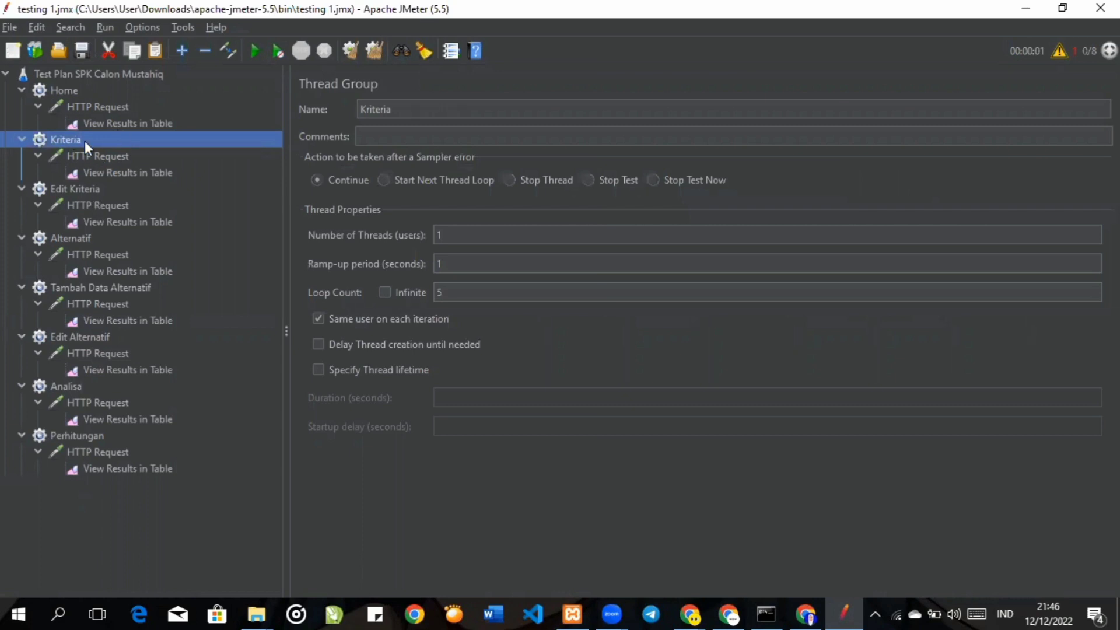
click(99, 156)
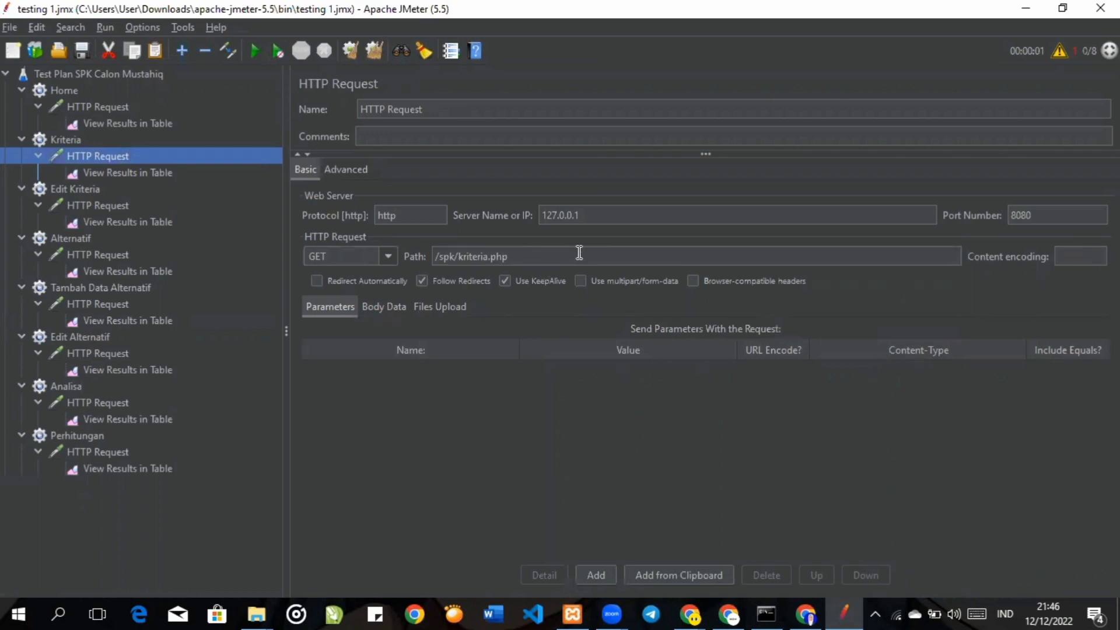
click(509, 257)
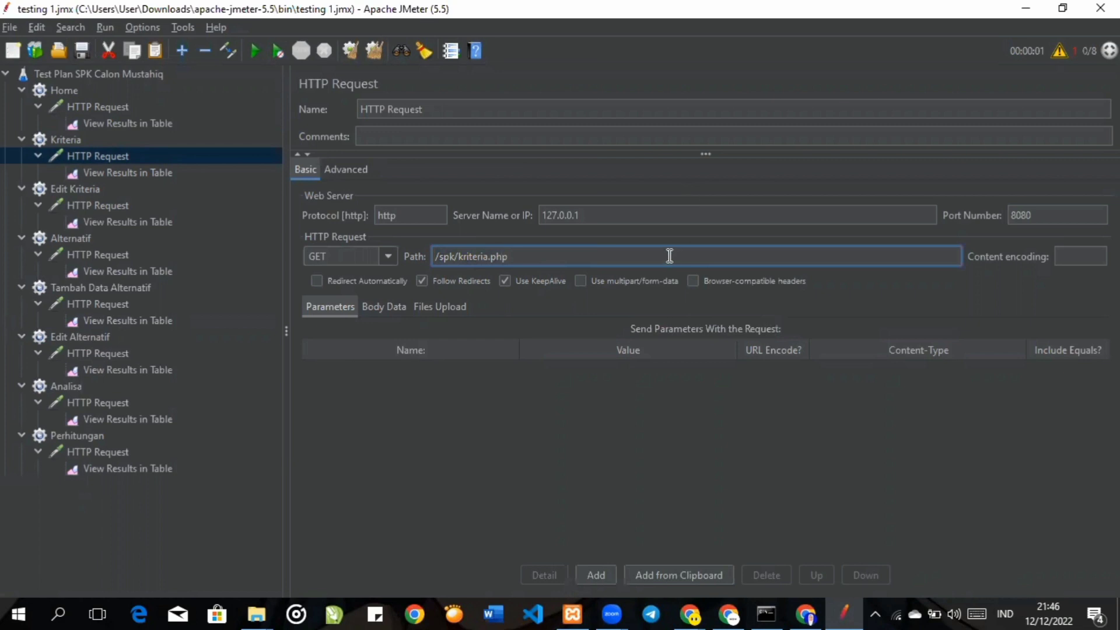
click(144, 173)
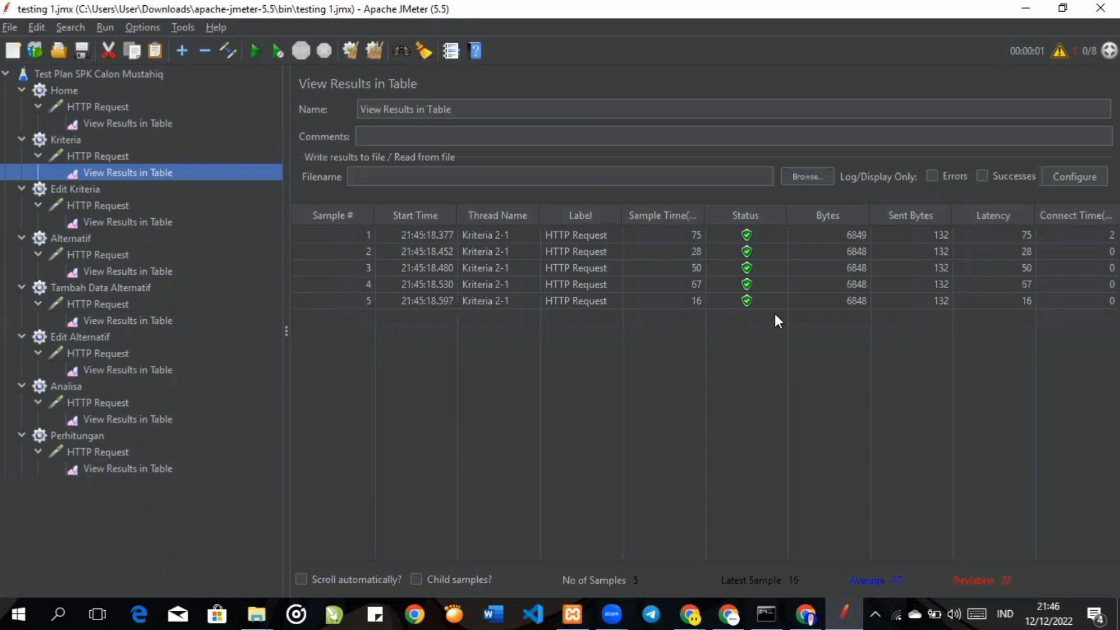
Review the Edit Kriteria thread group and its HTTP Request path, and check the status of its samples in the results table.
click(78, 192)
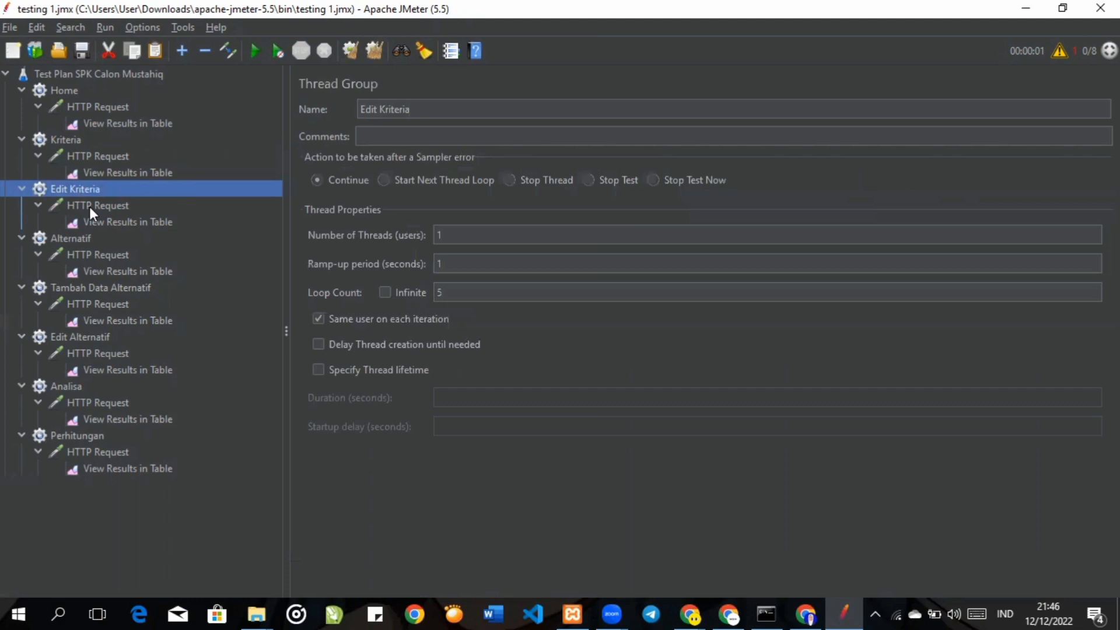
click(91, 203)
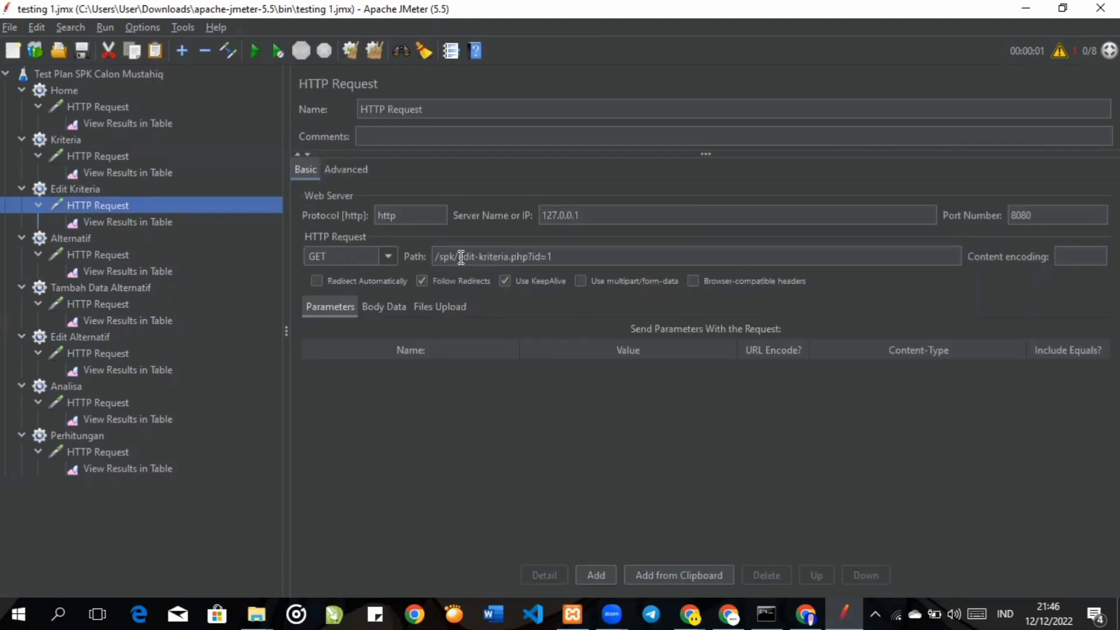
click(559, 256)
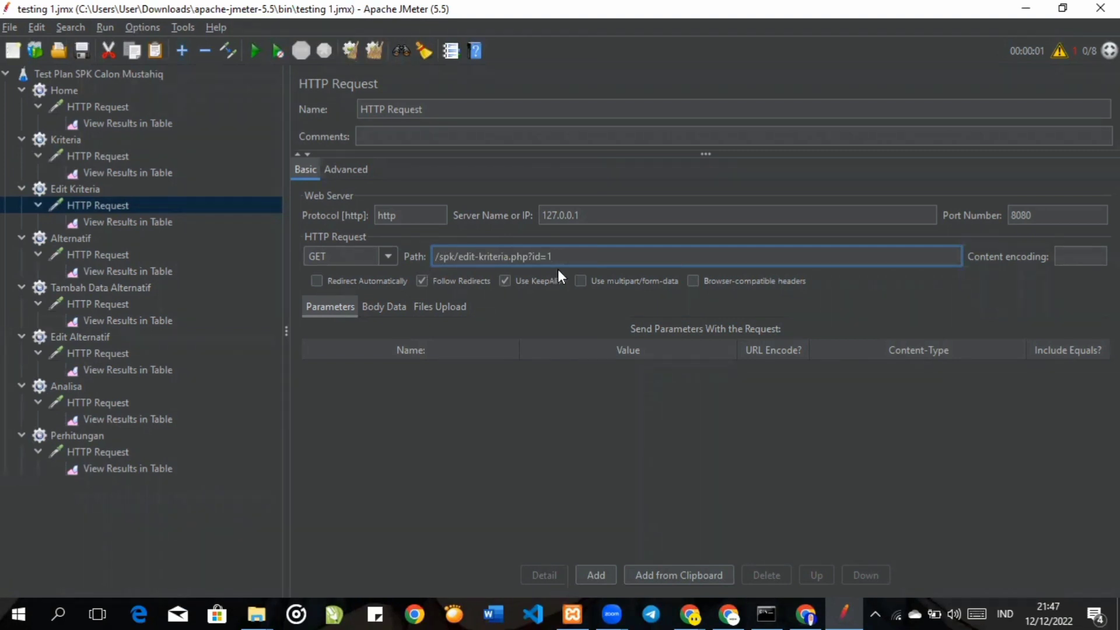
click(172, 223)
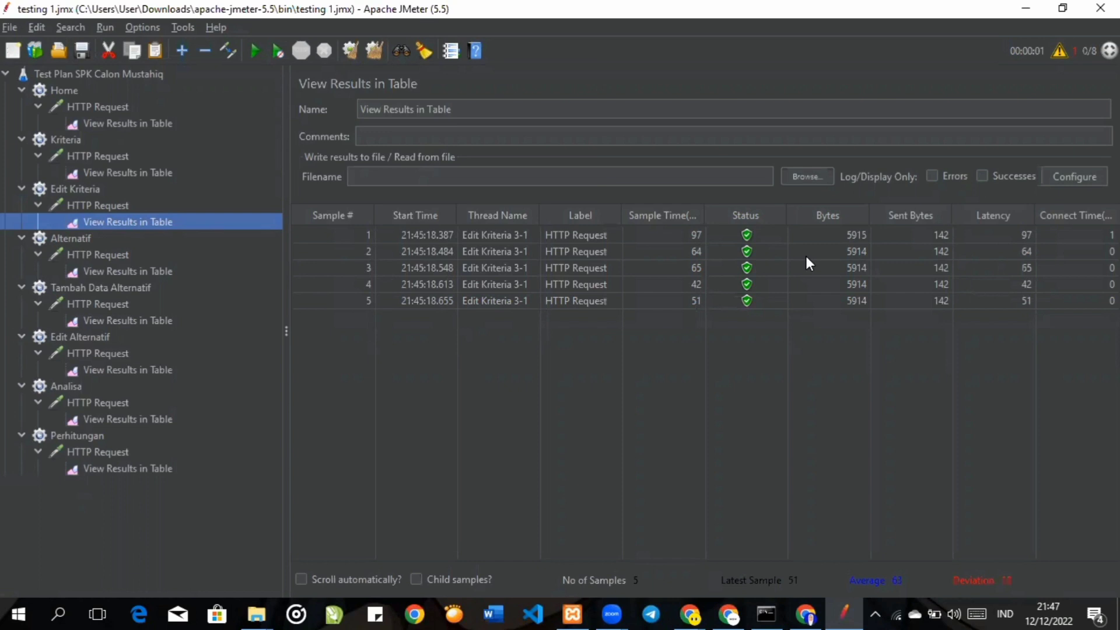
Review the Alternatif thread group's properties and request path, and examine its results table.
click(75, 238)
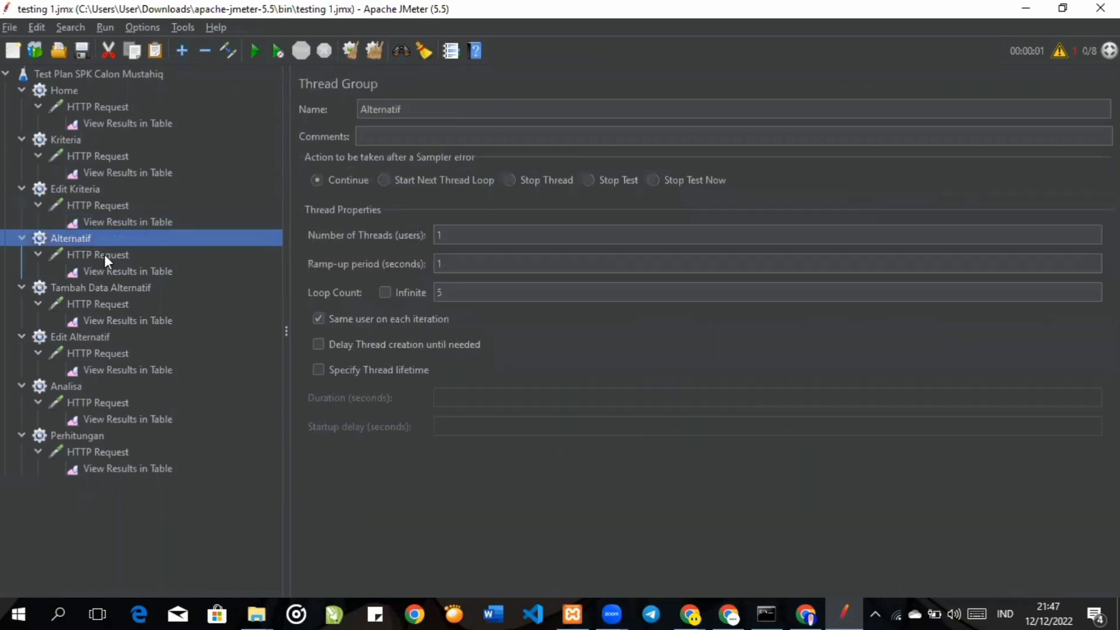
click(104, 255)
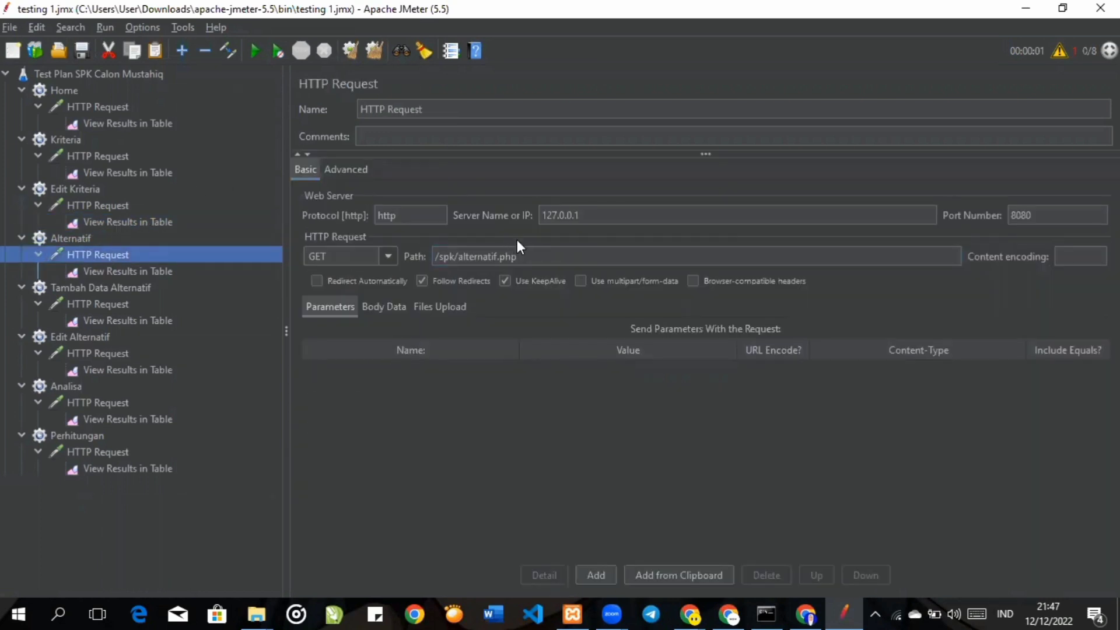
click(526, 254)
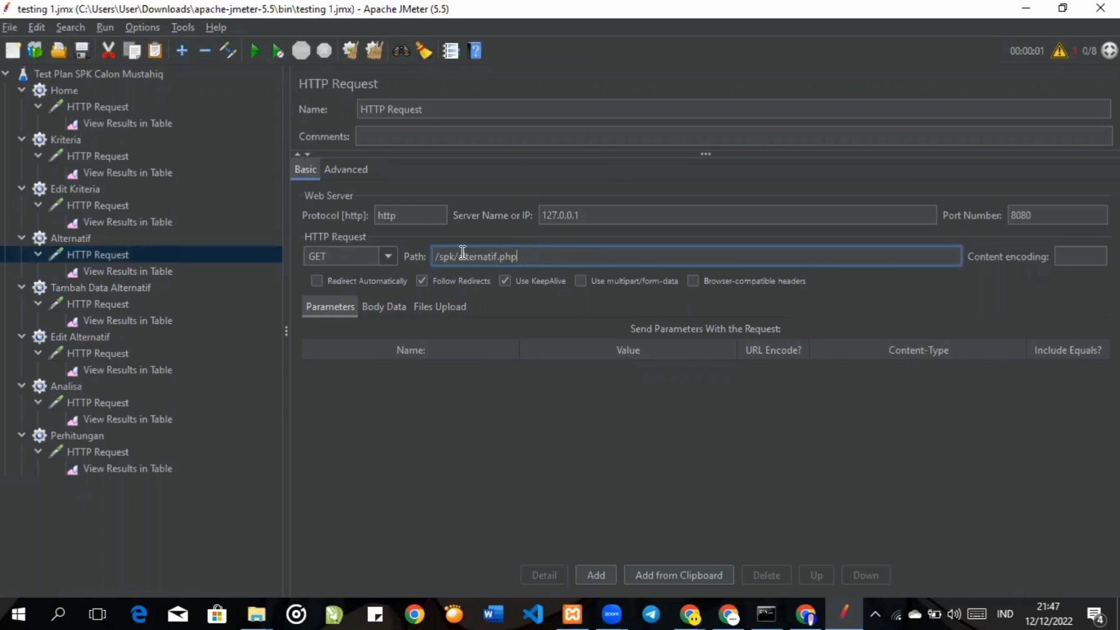
click(126, 271)
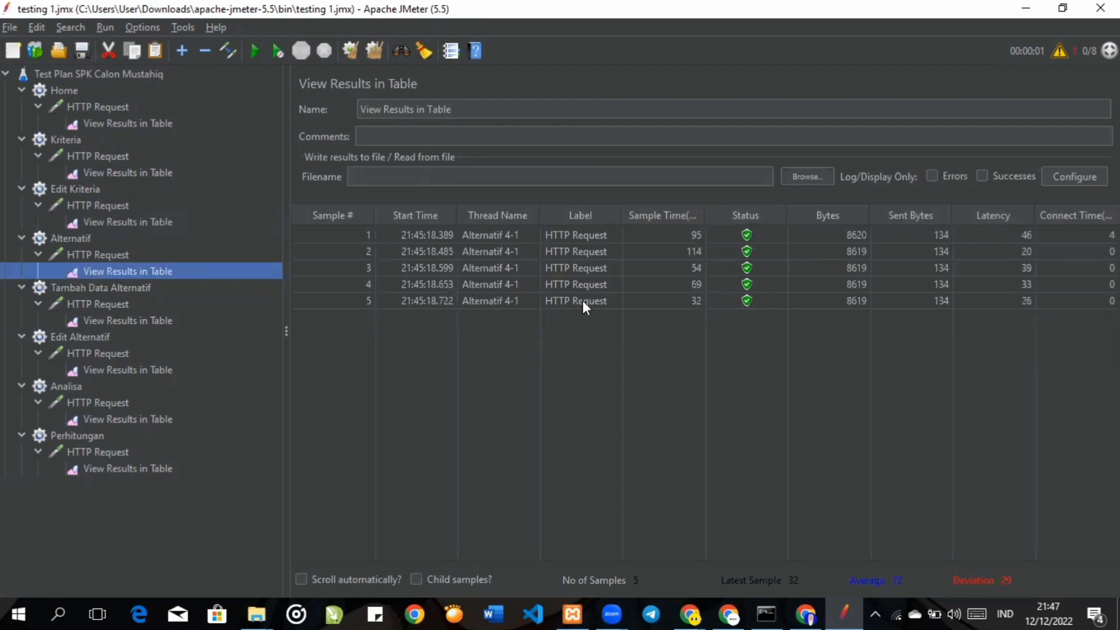
Review the Tambah Data Alternatif thread group and its HTTP Request path, and examine its sample results.
click(110, 288)
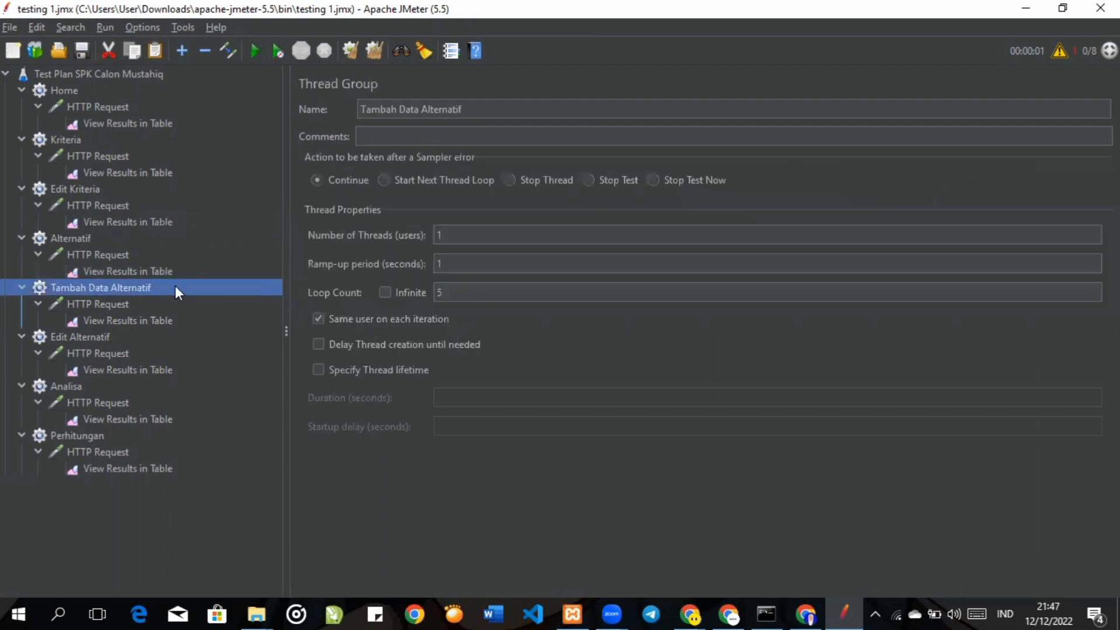
click(113, 304)
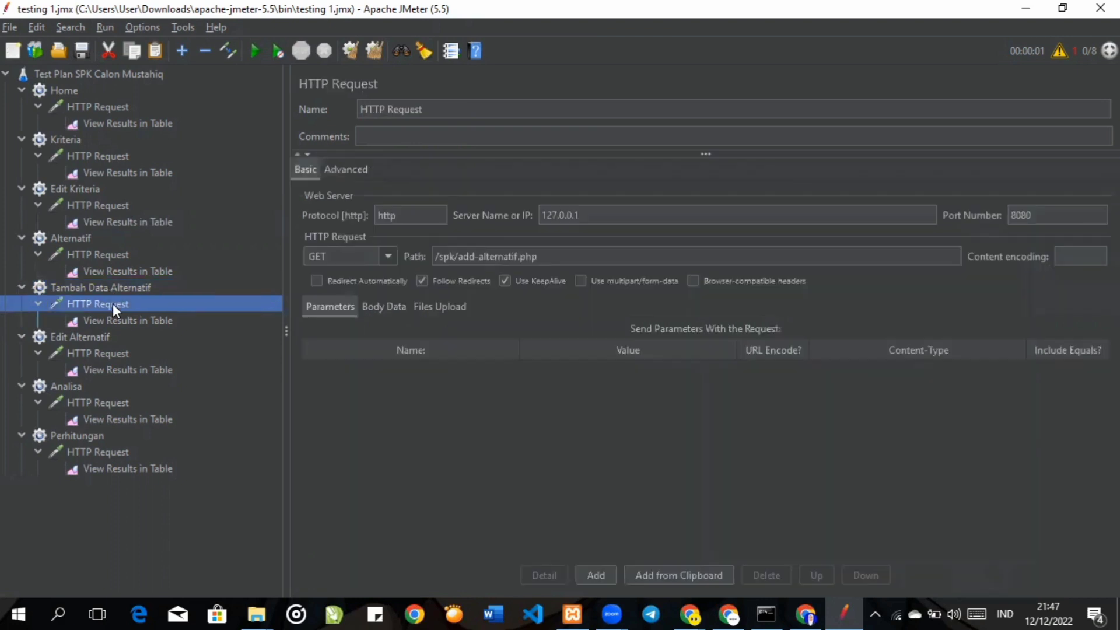
click(547, 256)
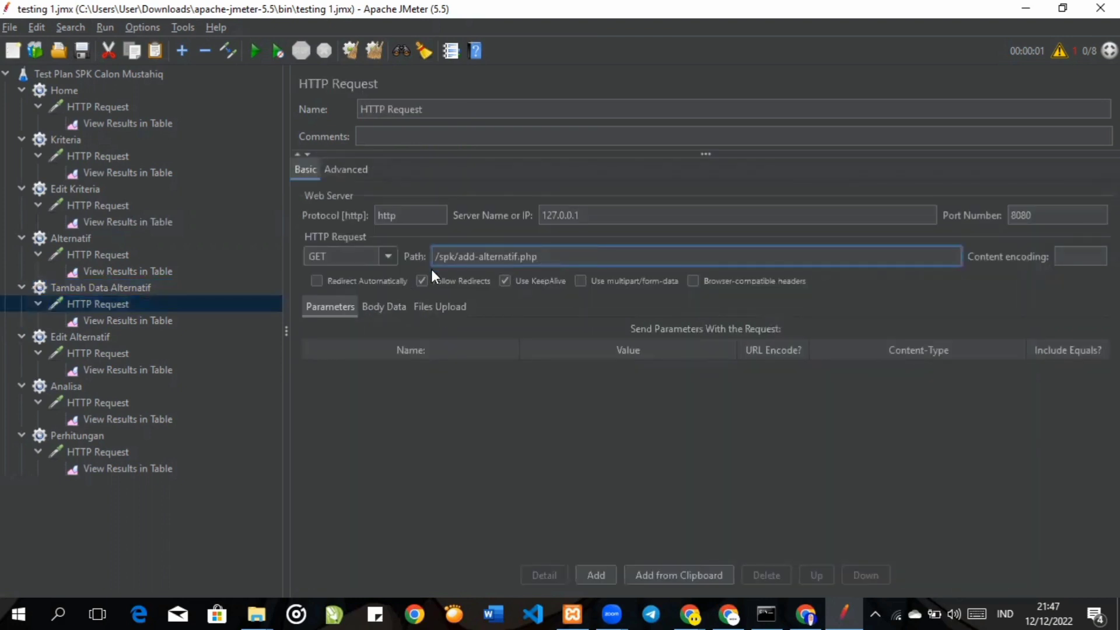
click(130, 319)
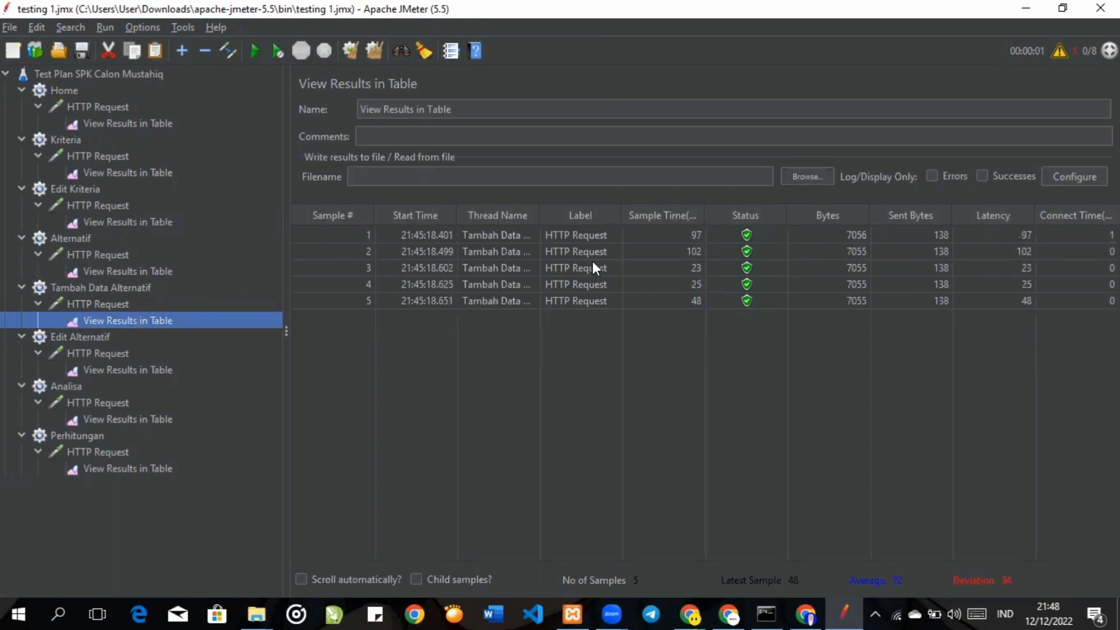
Review the Edit Alternatif thread group's settings and request path, and check its sample times and statuses.
click(84, 340)
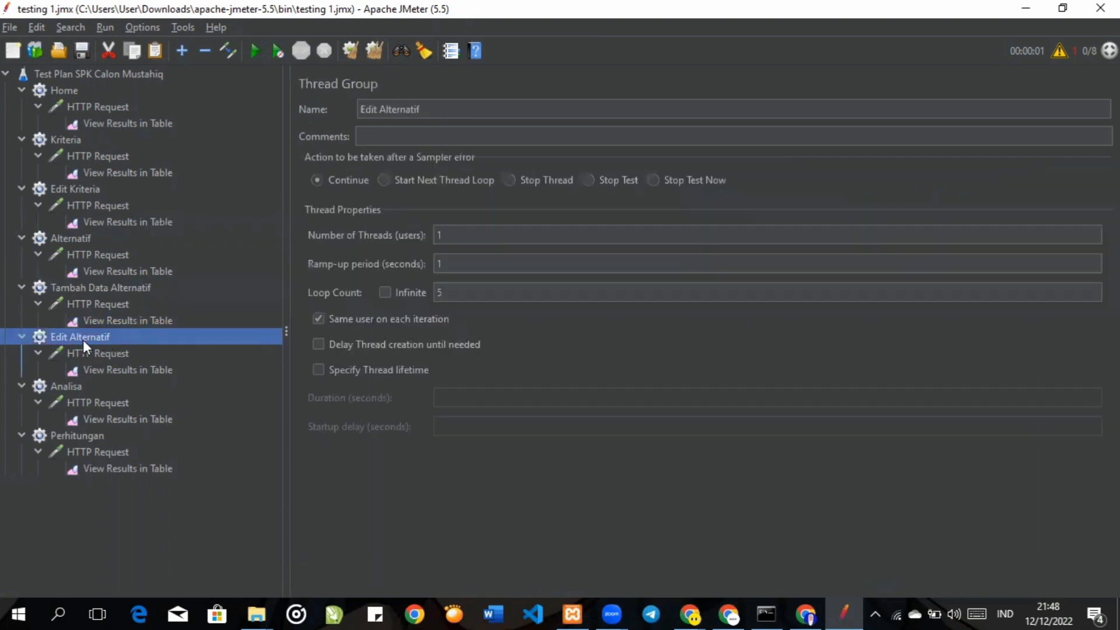
click(101, 353)
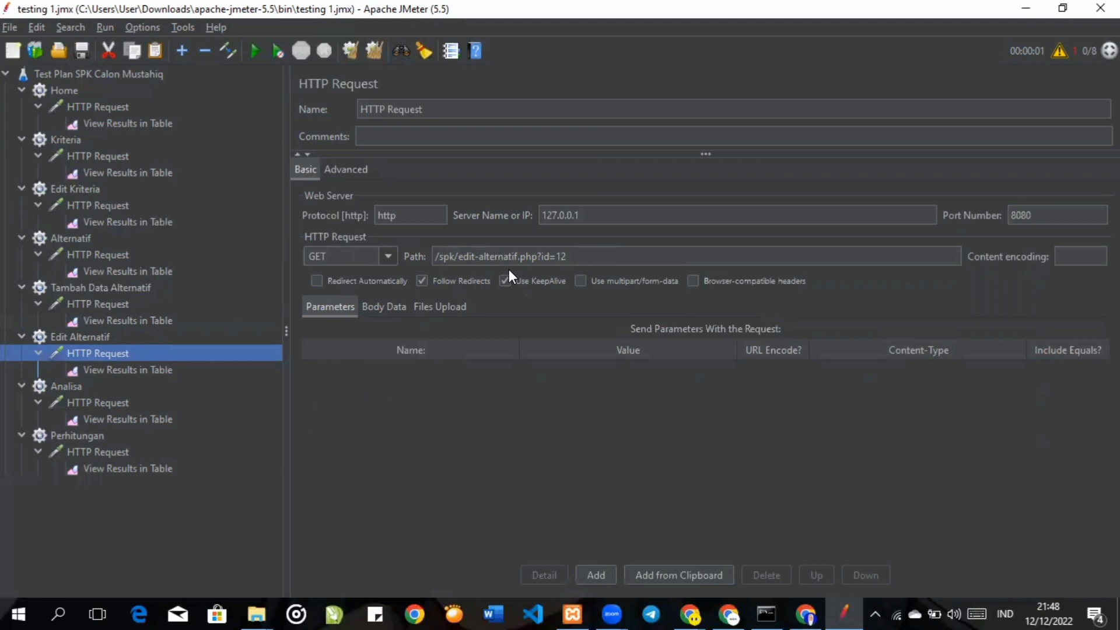
click(120, 372)
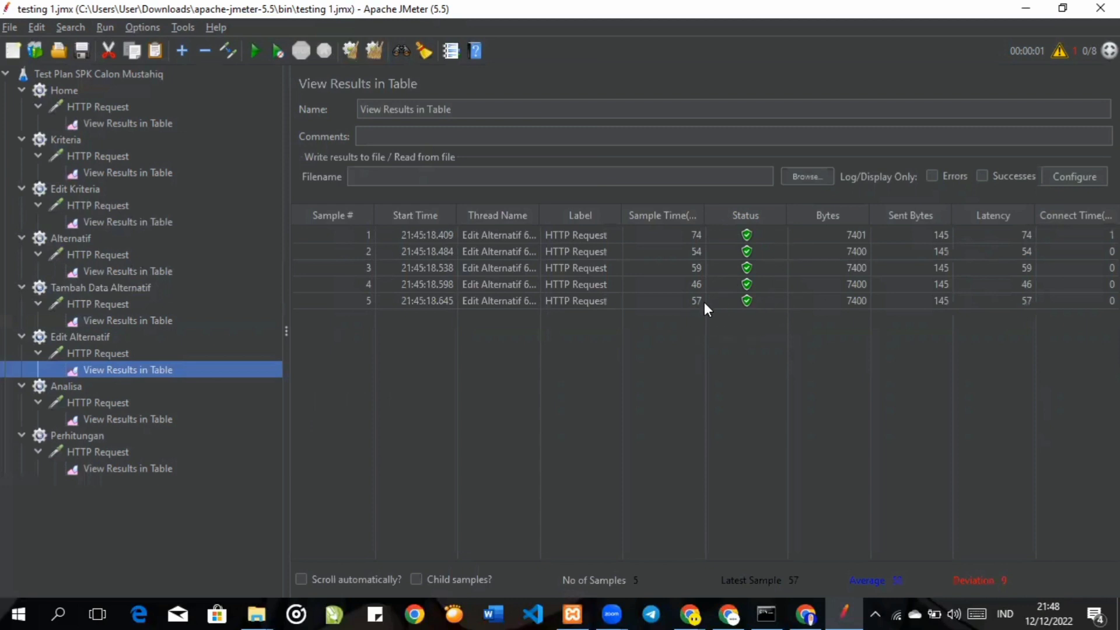
Review the path of the Analisa thread group's HTTP Request and examine the group's results table.
click(54, 384)
click(101, 402)
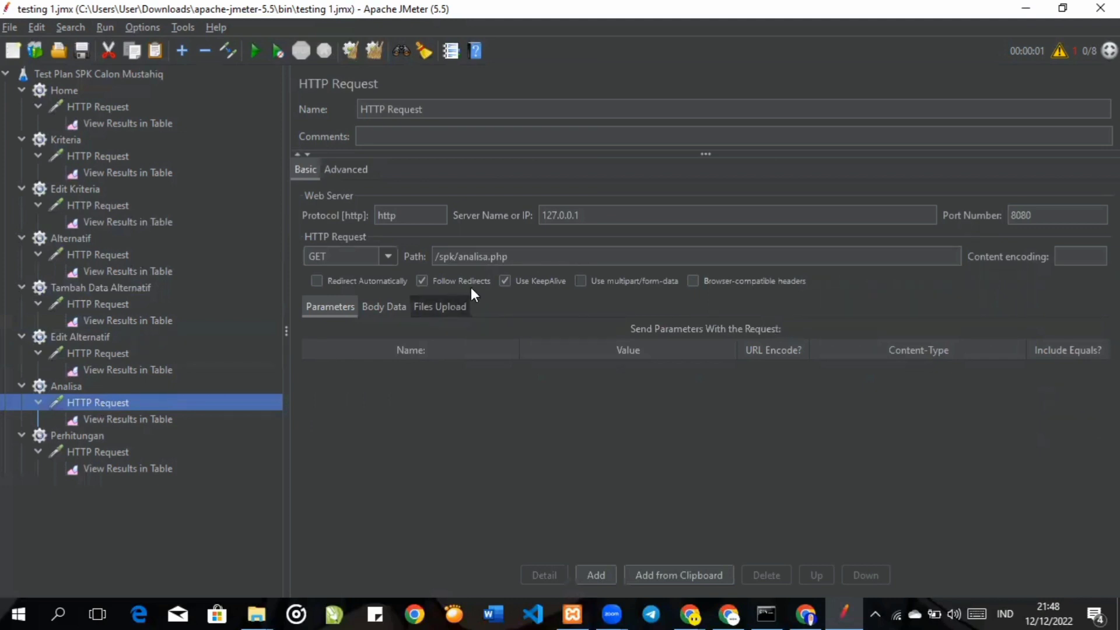
click(473, 257)
drag(530, 259, 422, 255)
click(524, 254)
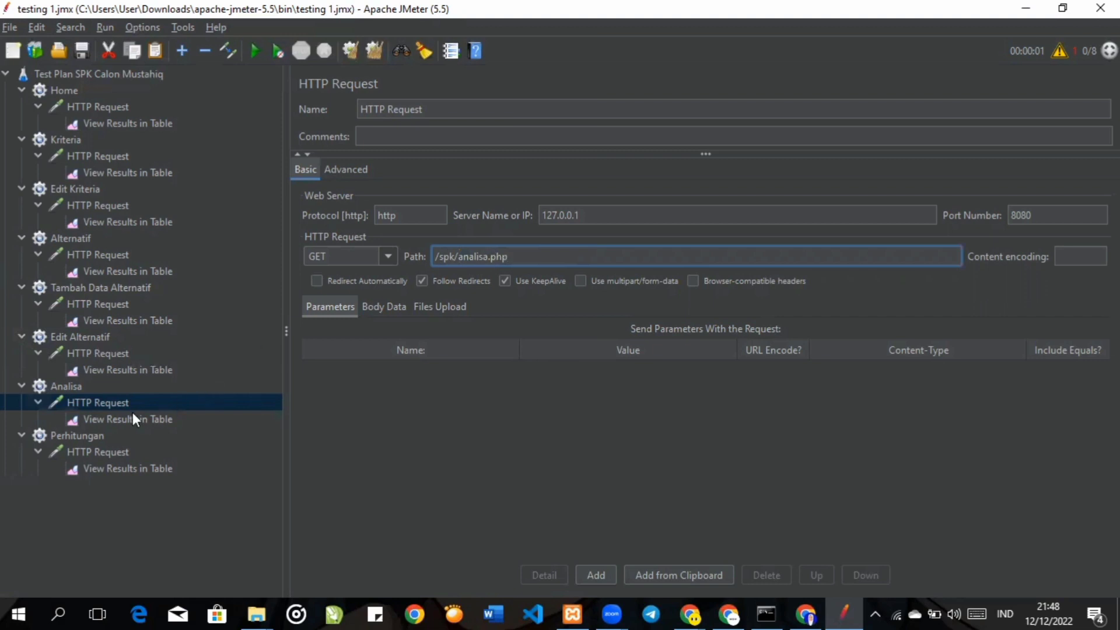
click(117, 419)
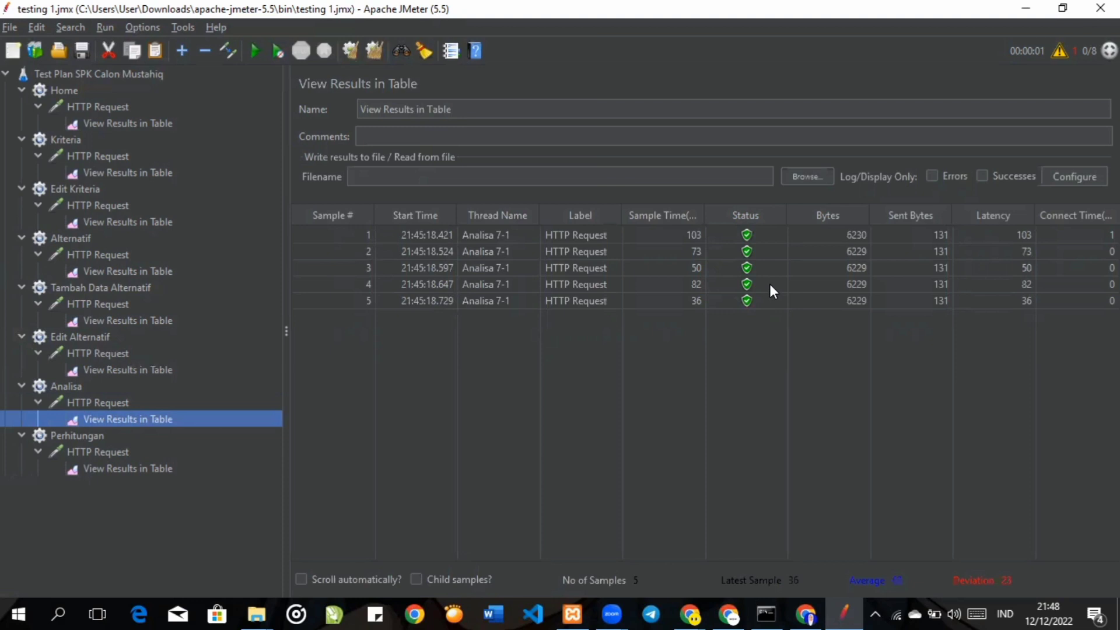
Review the path of the Perhitungan thread group's HTTP Request and examine the group's sample results.
click(93, 435)
click(109, 453)
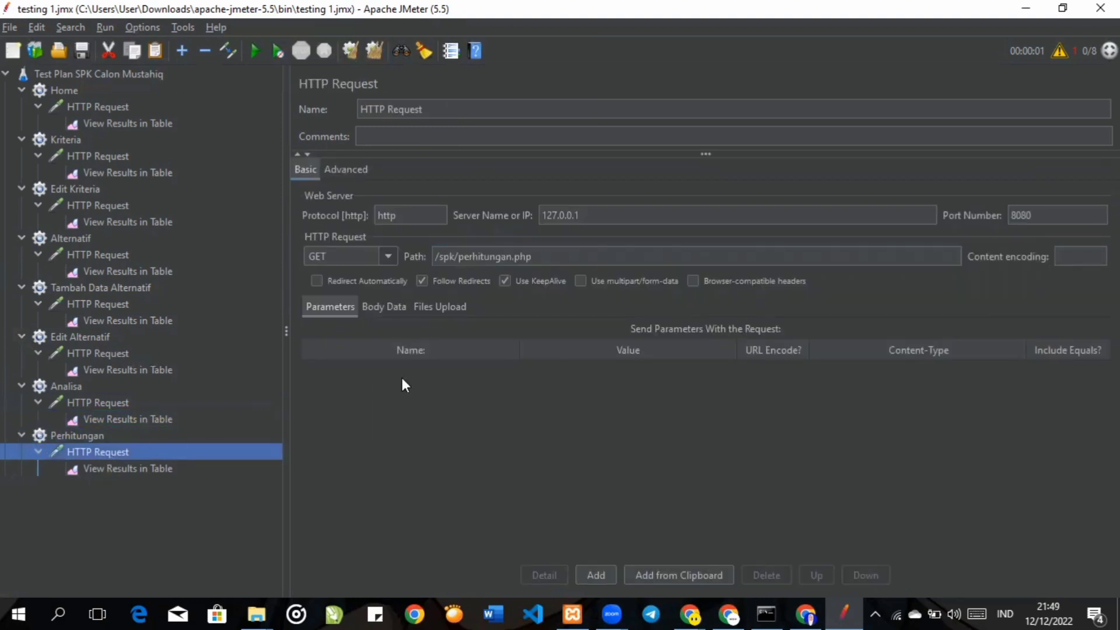
click(436, 256)
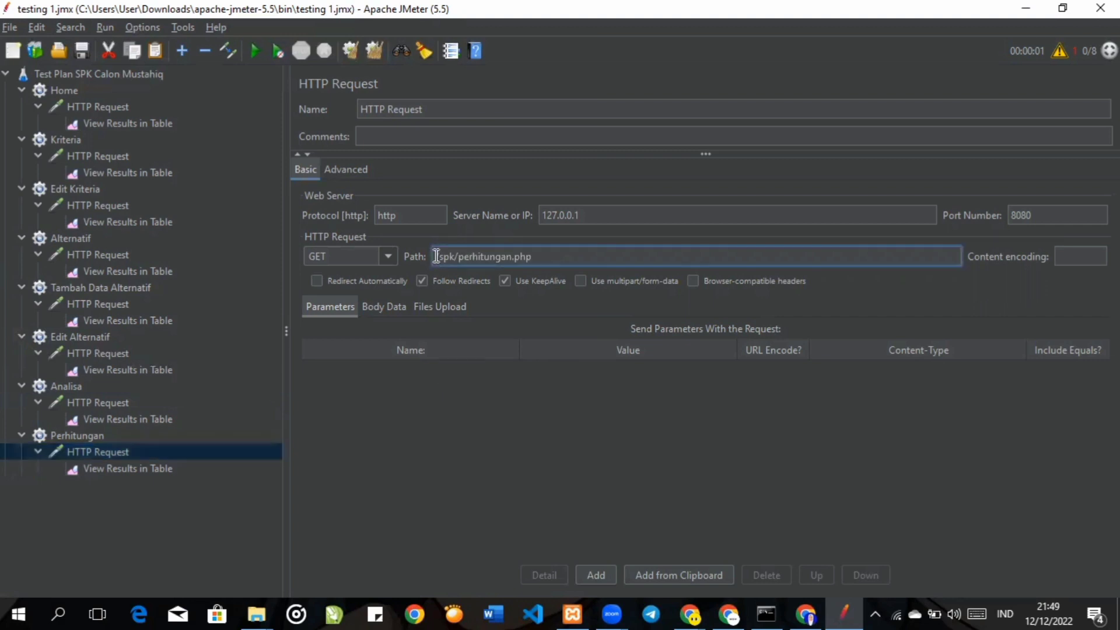
click(513, 255)
click(110, 469)
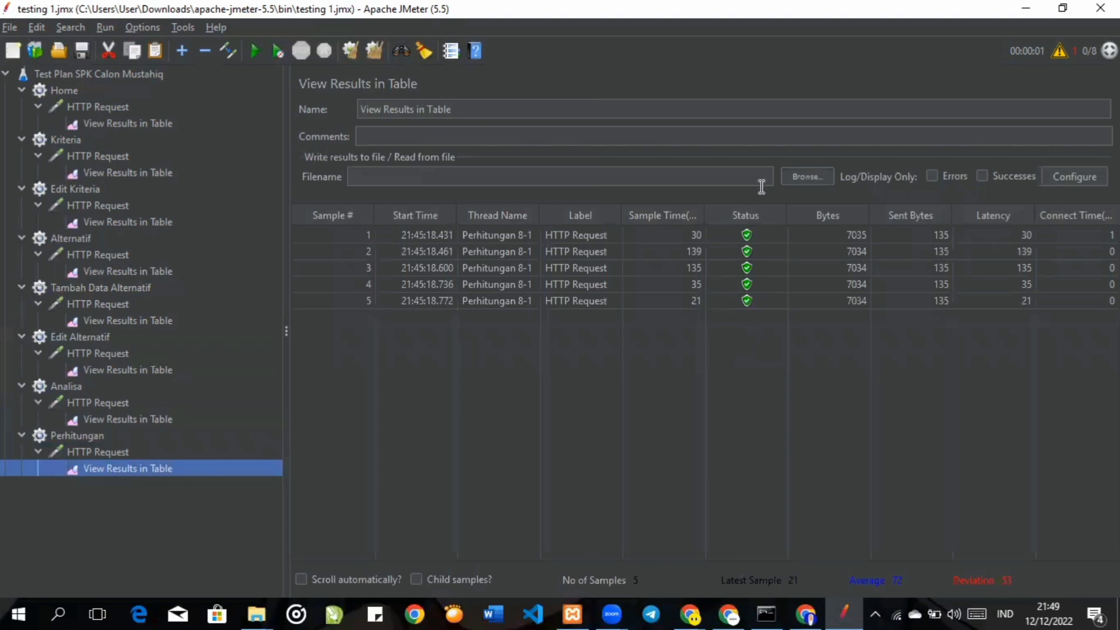